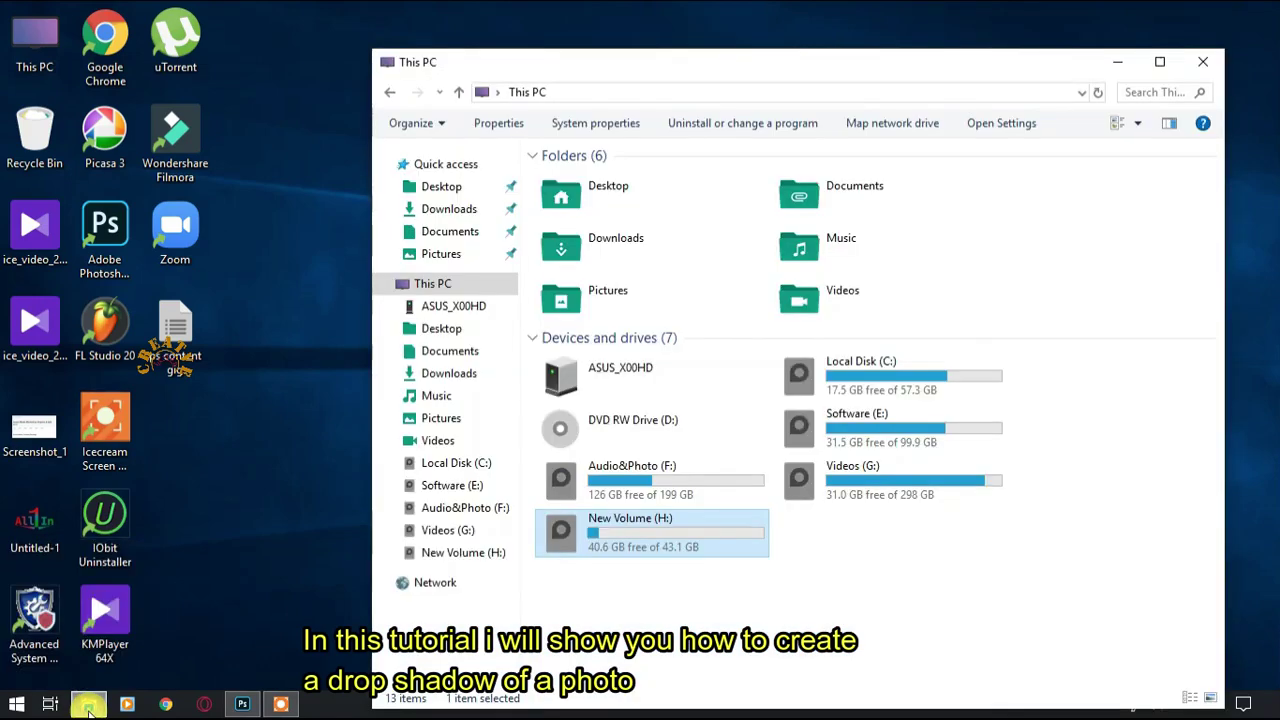
Maximize the file window, refresh it and open the graphics folder on New Volume (H:)
{"action": "left_click_drag", "start_coordinate": [726, 70], "coordinate": [635, 4]}
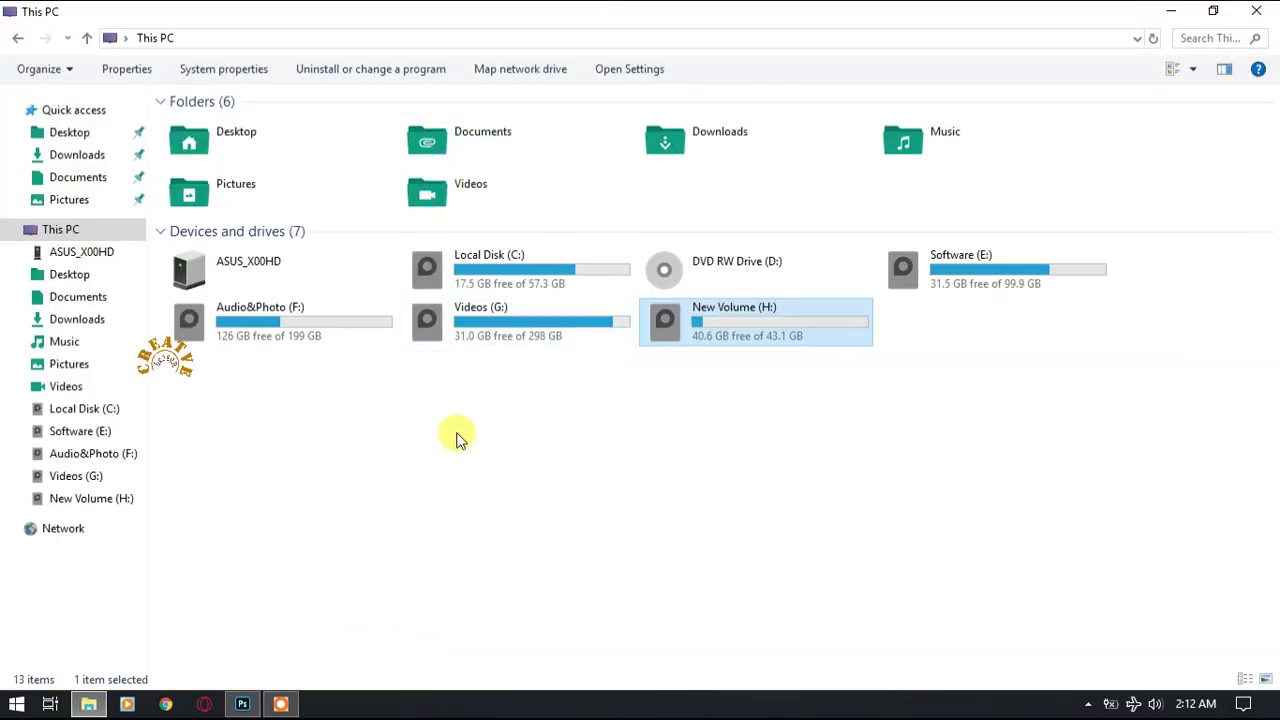
{"action": "right_click", "coordinate": [503, 405]}
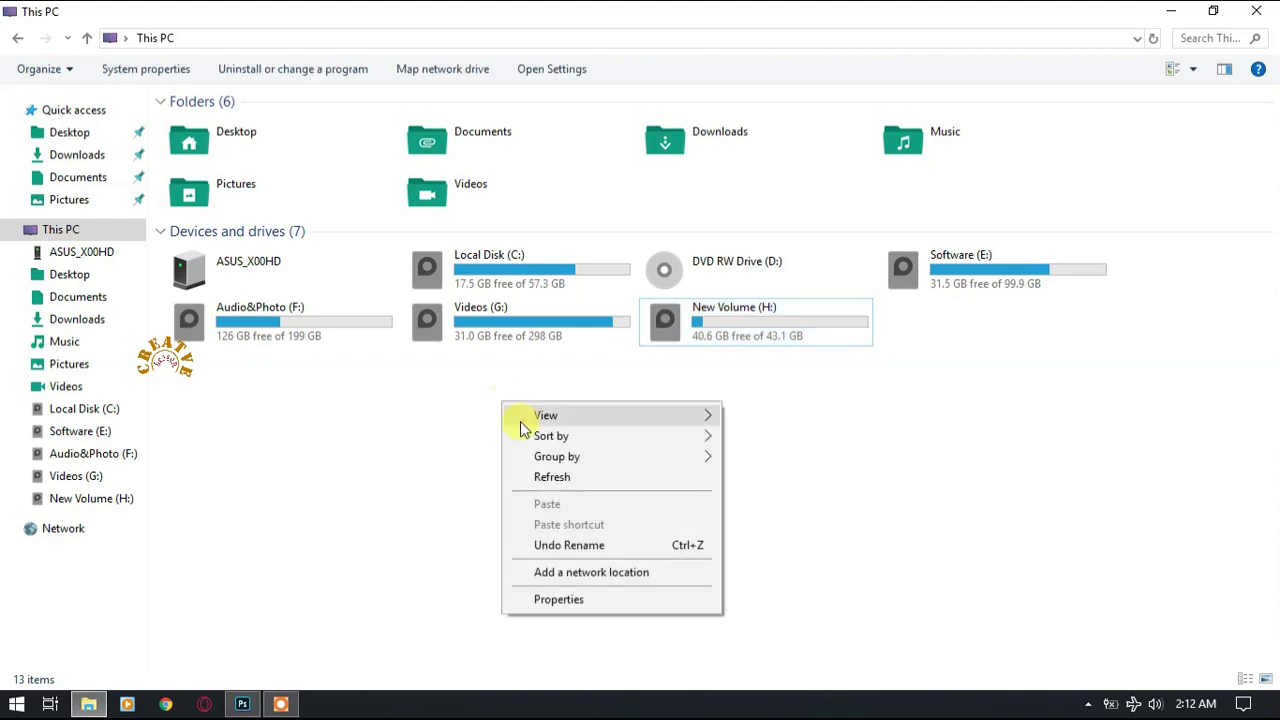
{"action": "left_click", "coordinate": [560, 478]}
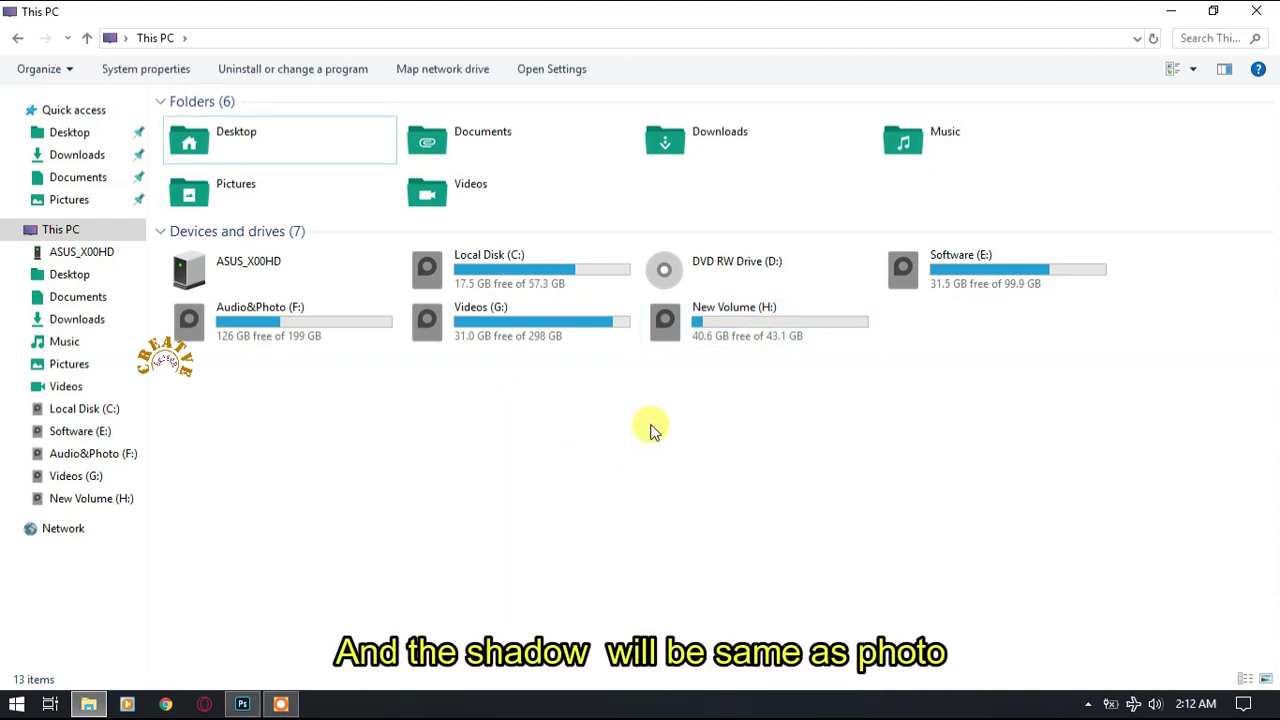
{"action": "double_click", "coordinate": [712, 336]}
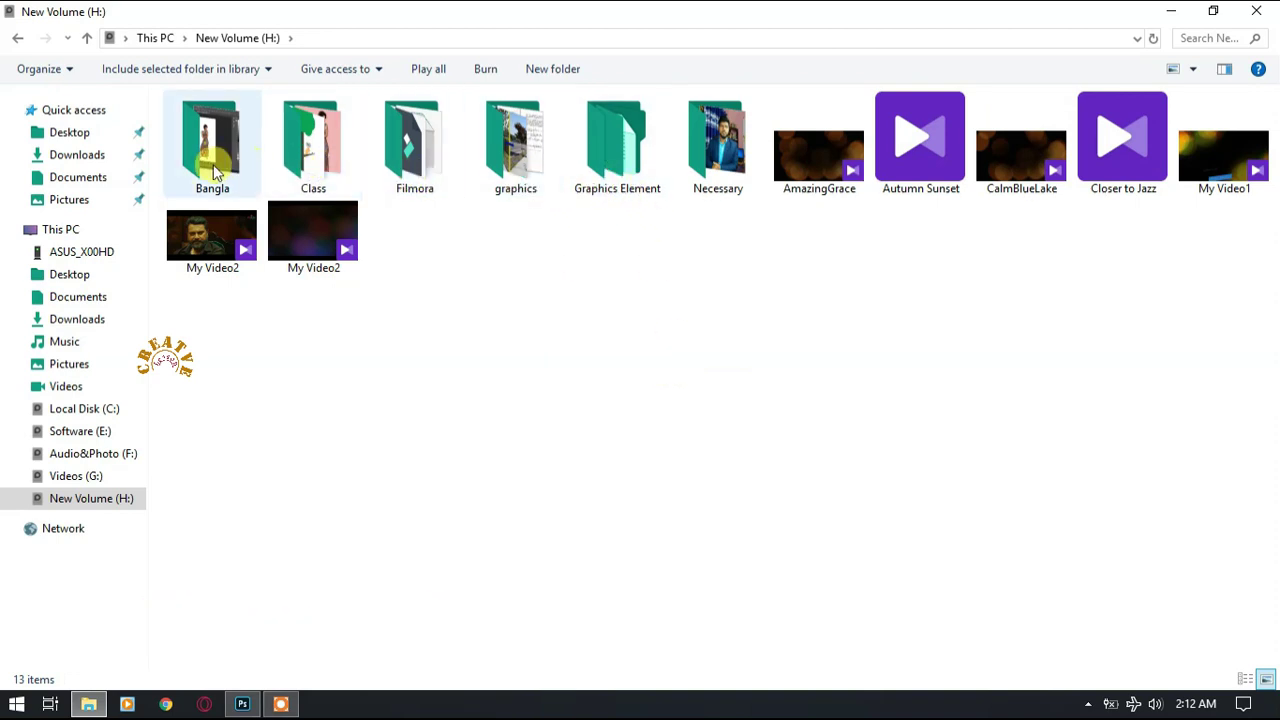
{"action": "double_click", "coordinate": [491, 143]}
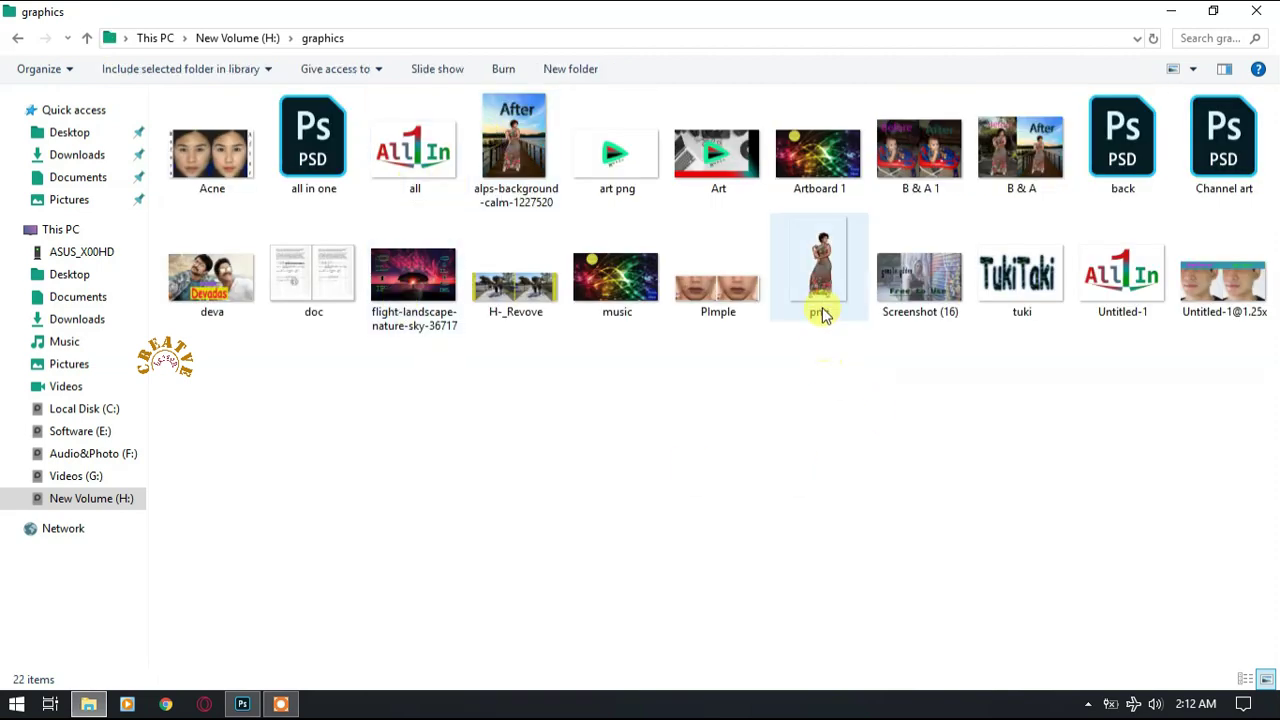
Open the image file png from the graphics folder in Adobe Photoshop 2020
{"action": "left_click", "coordinate": [822, 268]}
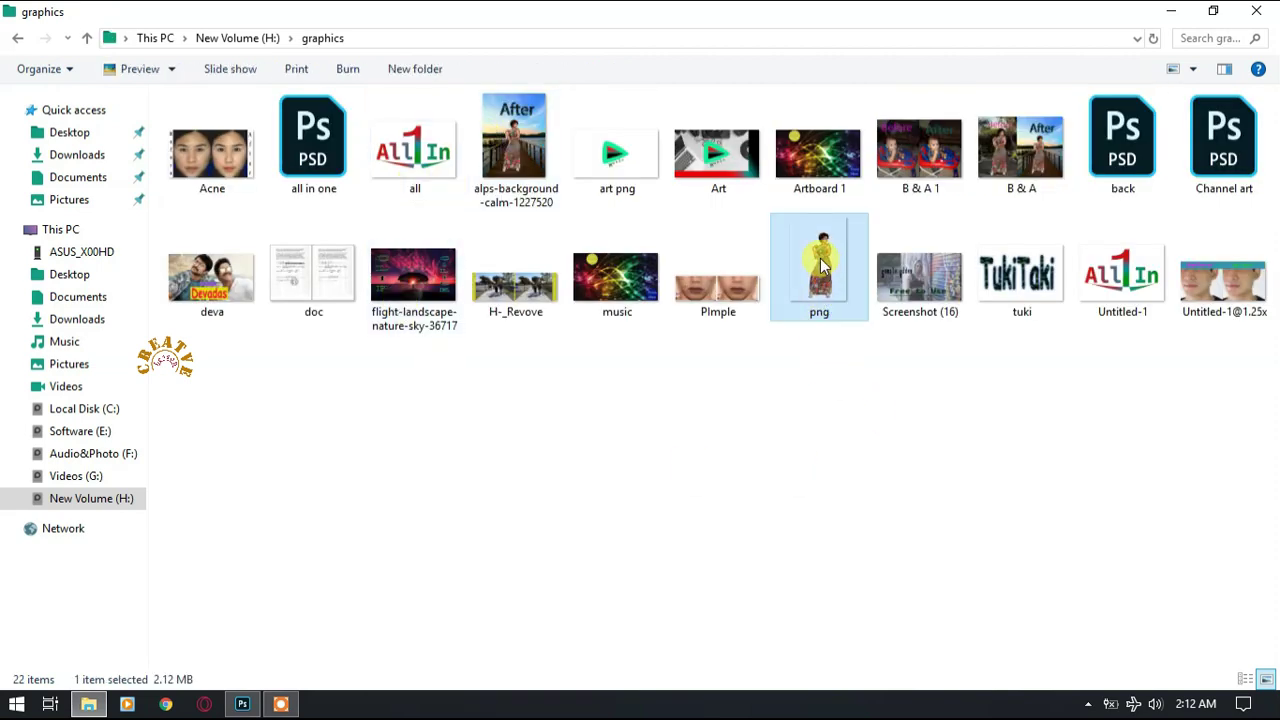
{"action": "right_click", "coordinate": [820, 265]}
{"action": "mouse_move", "coordinate": [885, 443]}
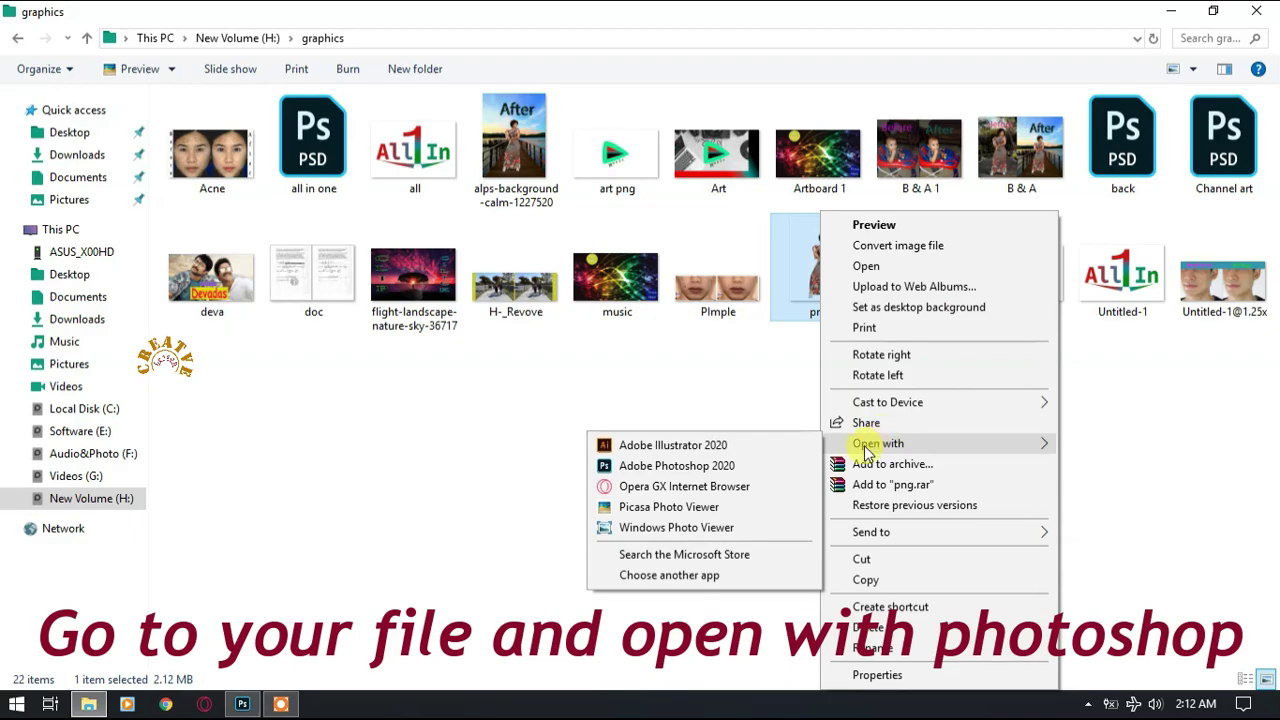
{"action": "left_click", "coordinate": [650, 465]}
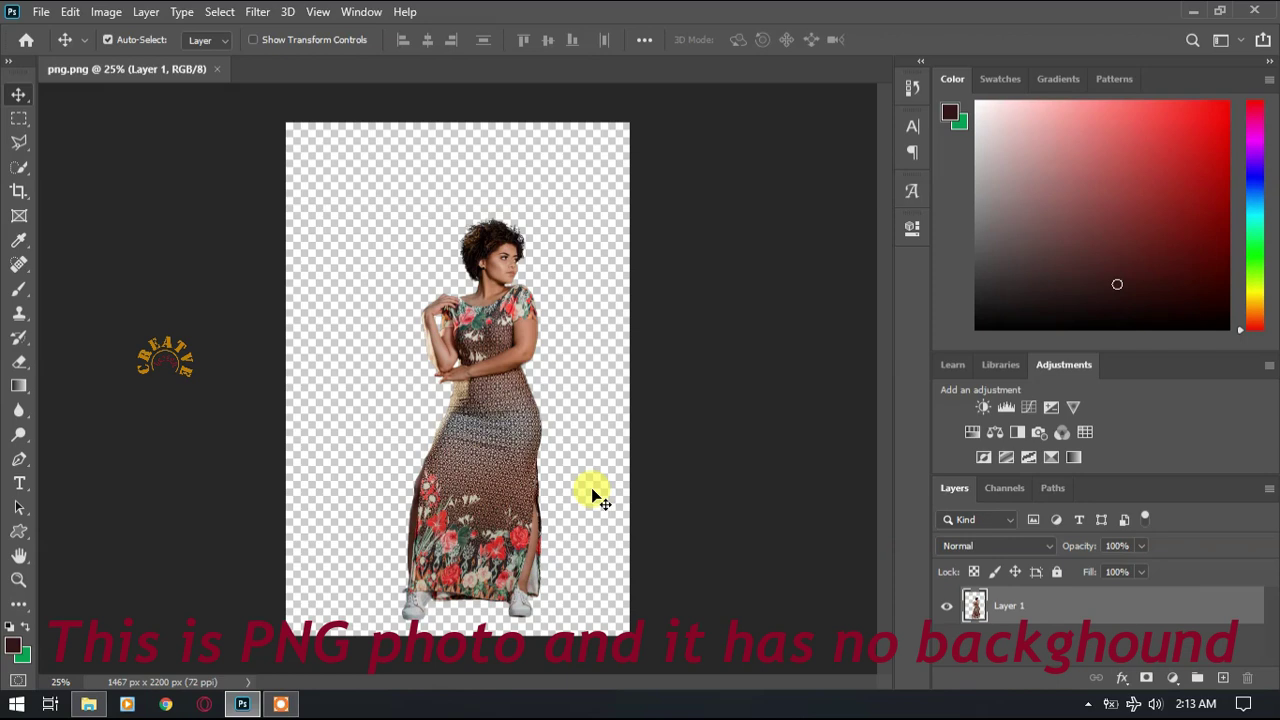
Add a solid color fill layer in light pink, hex f0a8a8
{"action": "left_click", "coordinate": [1176, 678]}
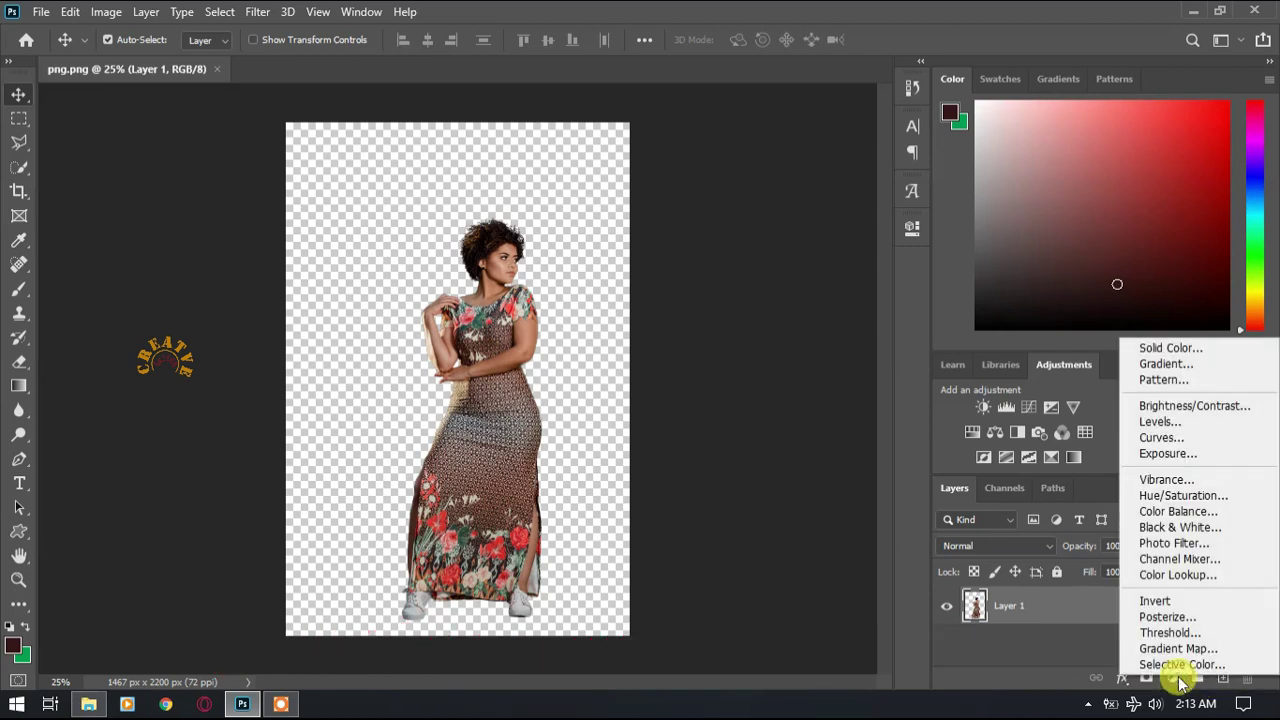
{"action": "left_click", "coordinate": [1150, 348]}
{"action": "left_click", "coordinate": [813, 159]}
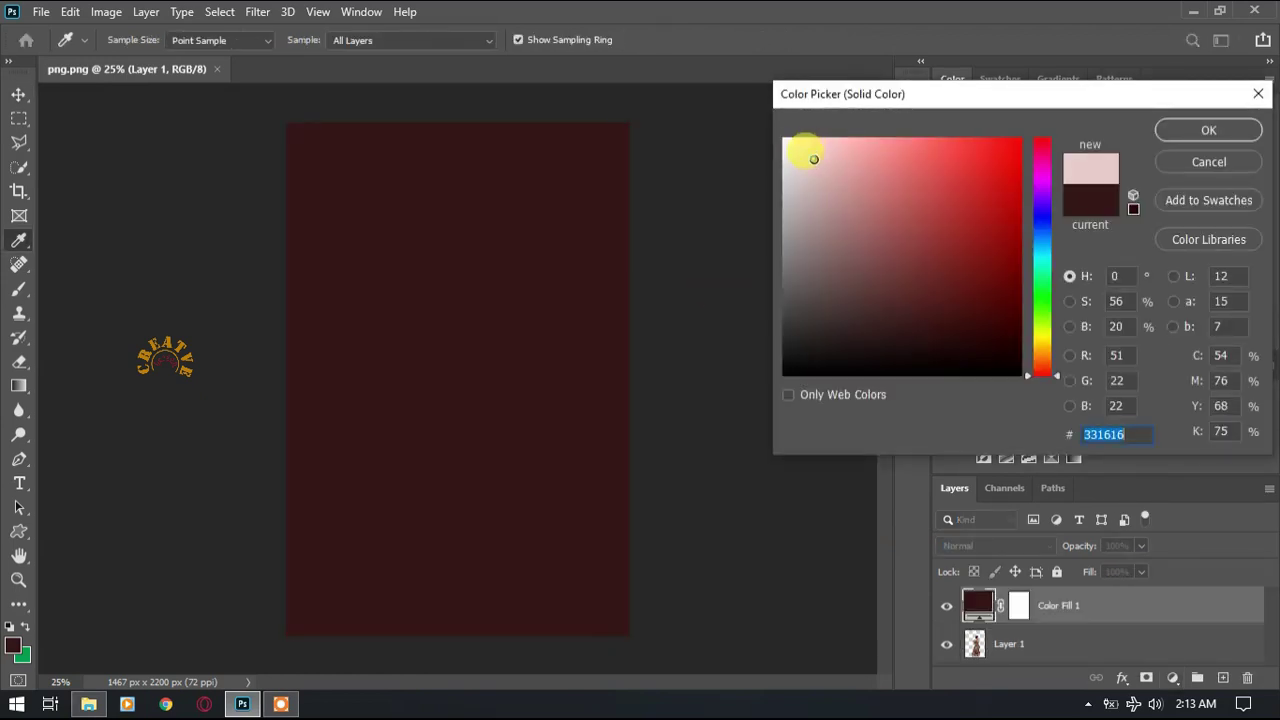
{"action": "left_click", "coordinate": [852, 148]}
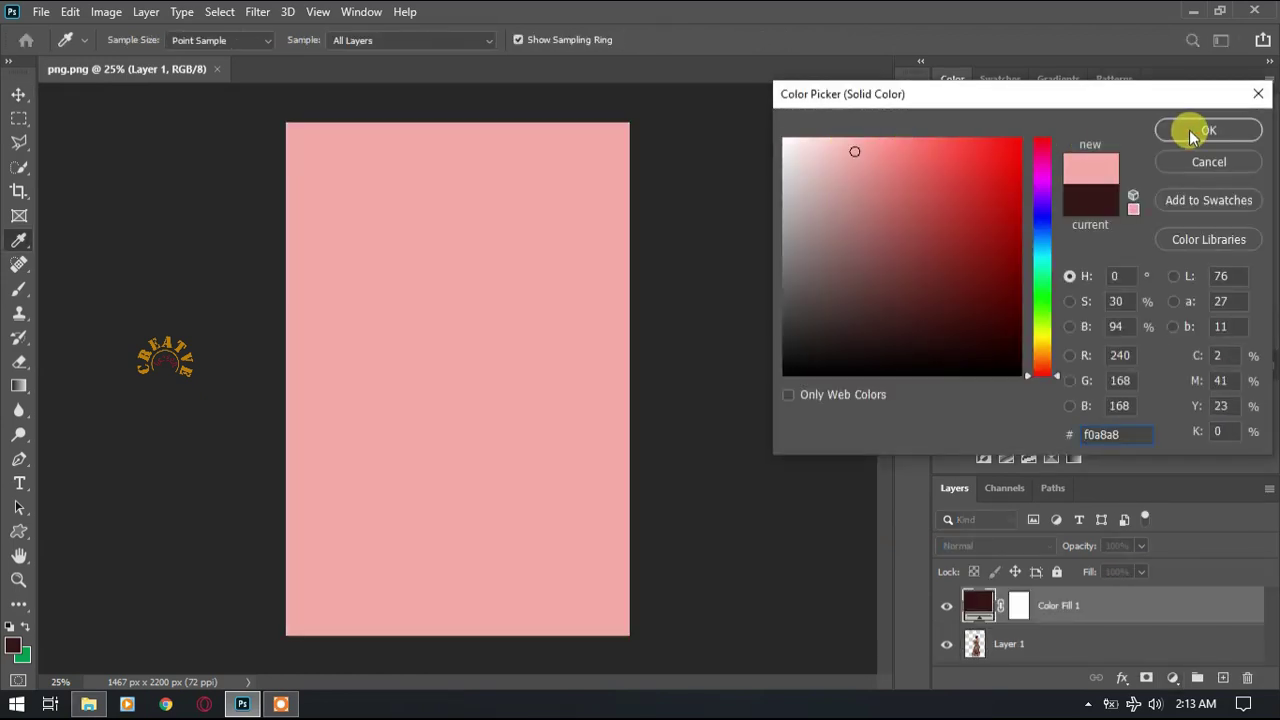
{"action": "left_click", "coordinate": [1205, 131]}
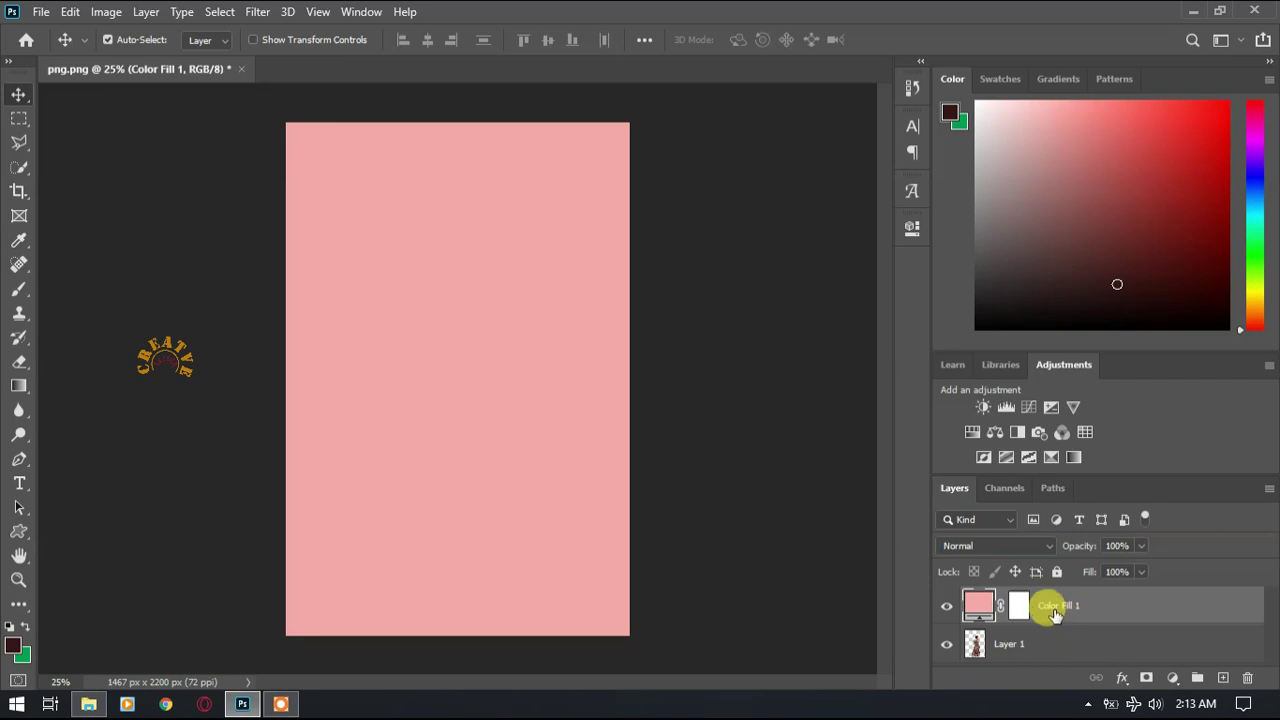
Place Layer 1 above the pink fill layer and shift the woman slightly up and left on the canvas
{"action": "left_click", "coordinate": [1038, 650]}
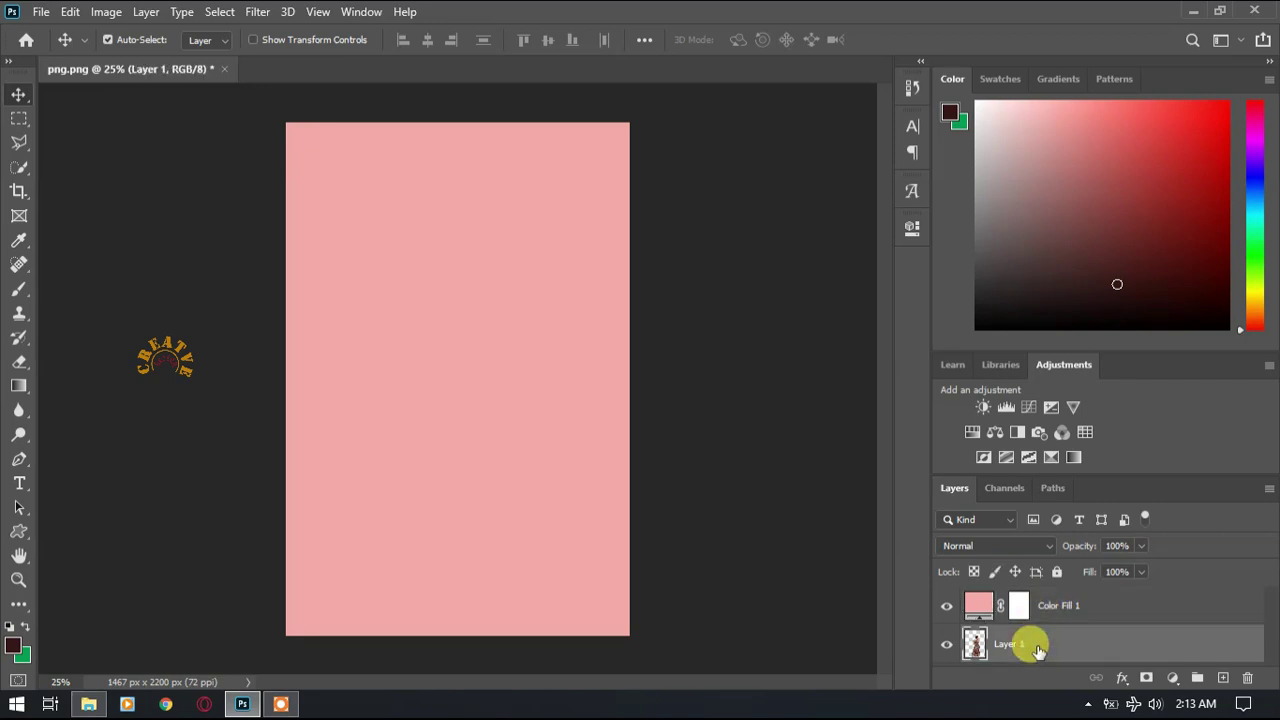
{"action": "left_click_drag", "start_coordinate": [1038, 650], "coordinate": [1036, 596]}
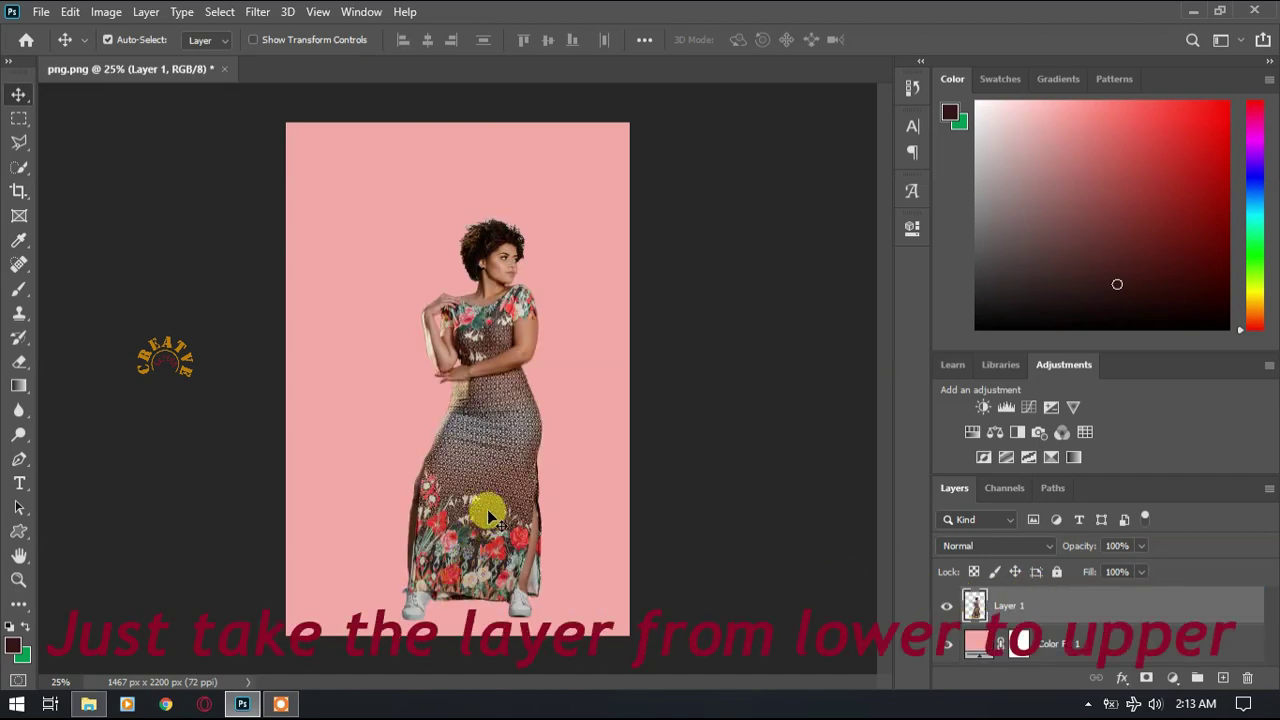
{"action": "left_click_drag", "start_coordinate": [487, 509], "coordinate": [470, 462]}
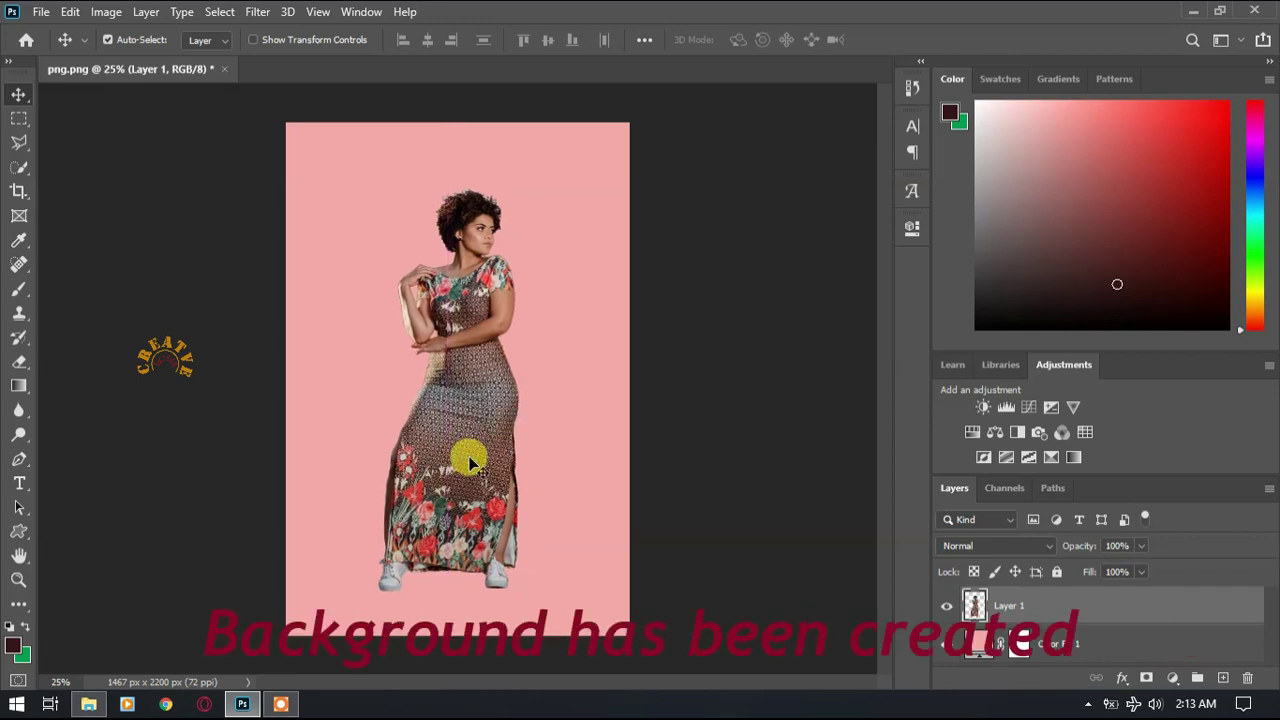
Apply a Drop Shadow layer style to Layer 1 with 65 px distance and 0% spread
{"action": "double_click", "coordinate": [1083, 606]}
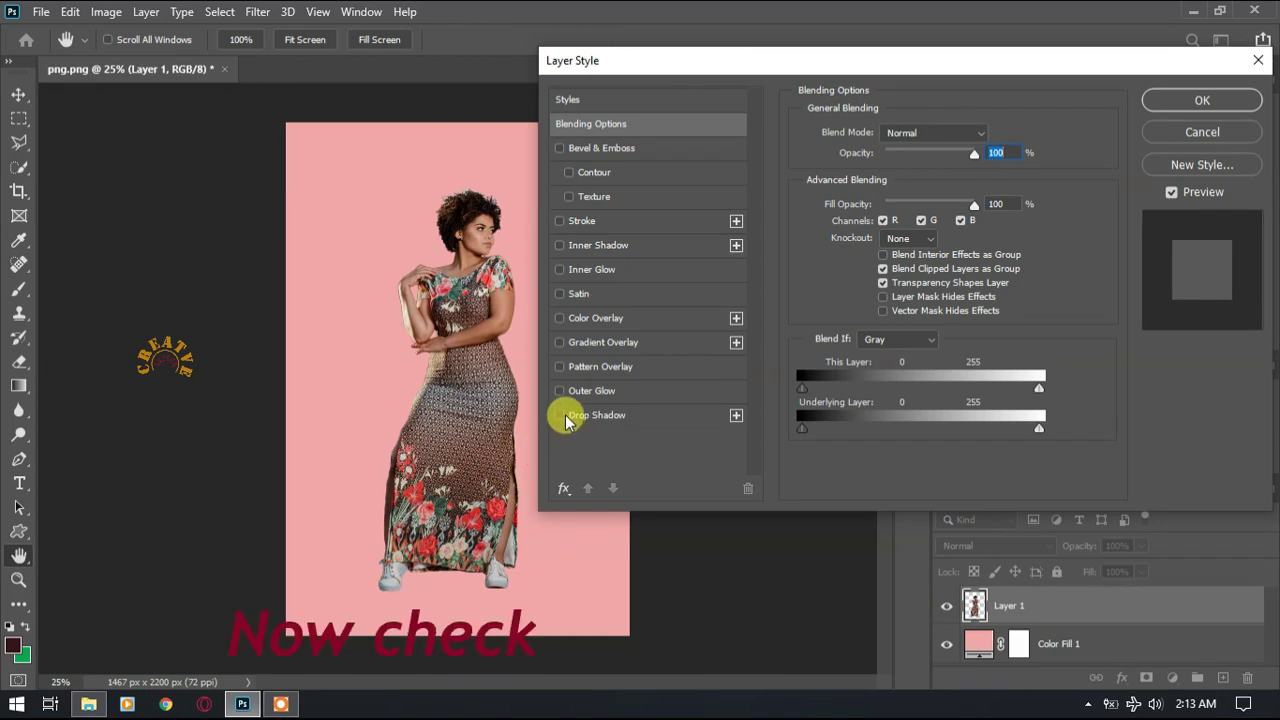
{"action": "left_click", "coordinate": [565, 420]}
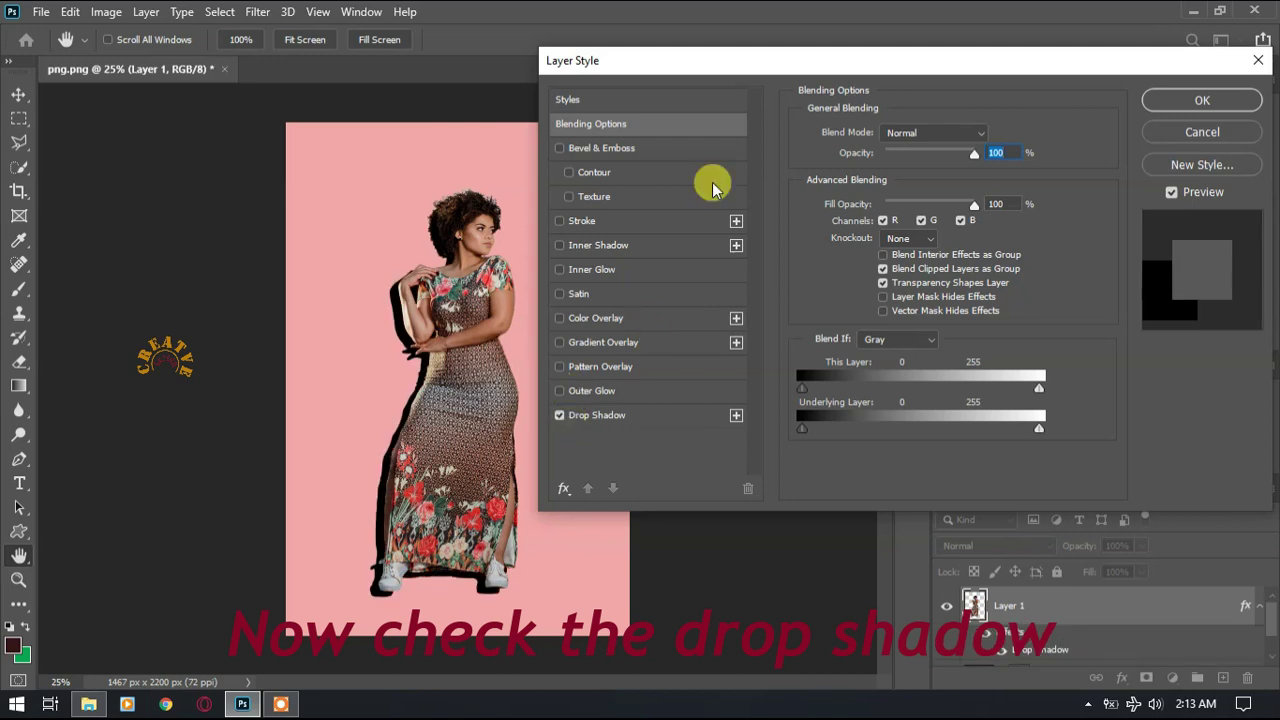
{"action": "left_click_drag", "start_coordinate": [727, 63], "coordinate": [783, 60]}
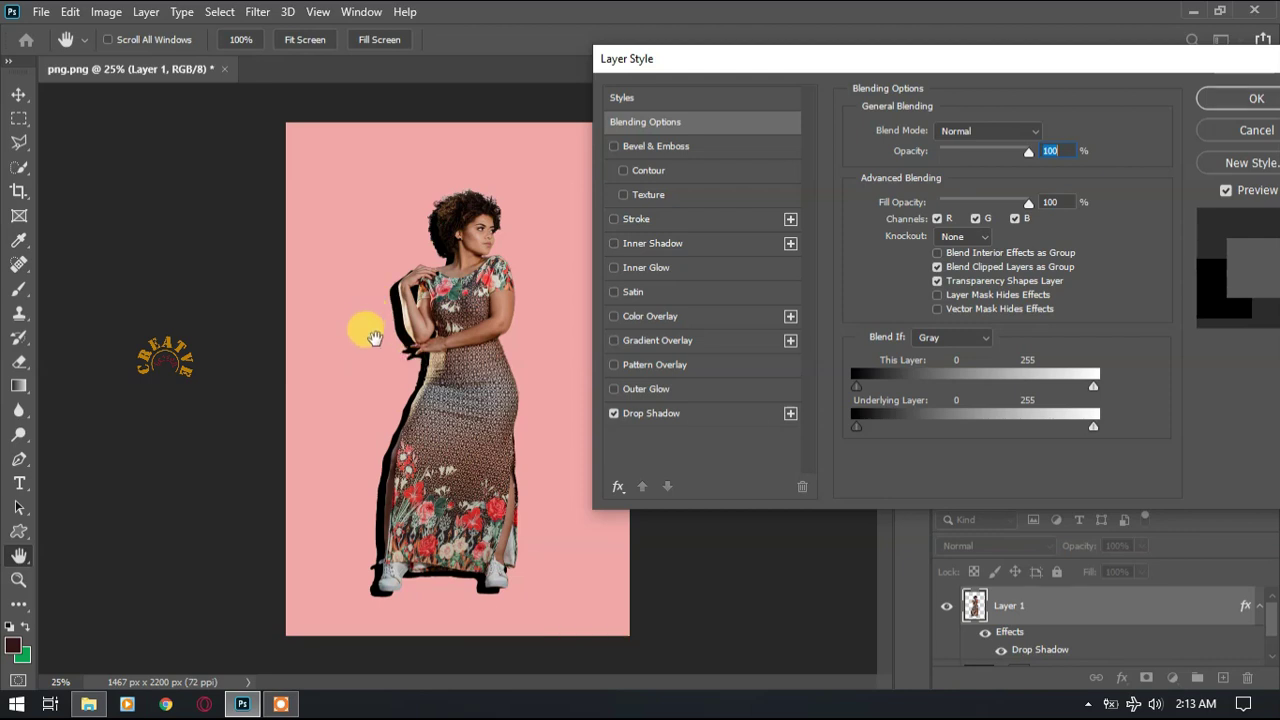
{"action": "left_click_drag", "start_coordinate": [990, 70], "coordinate": [913, 55]}
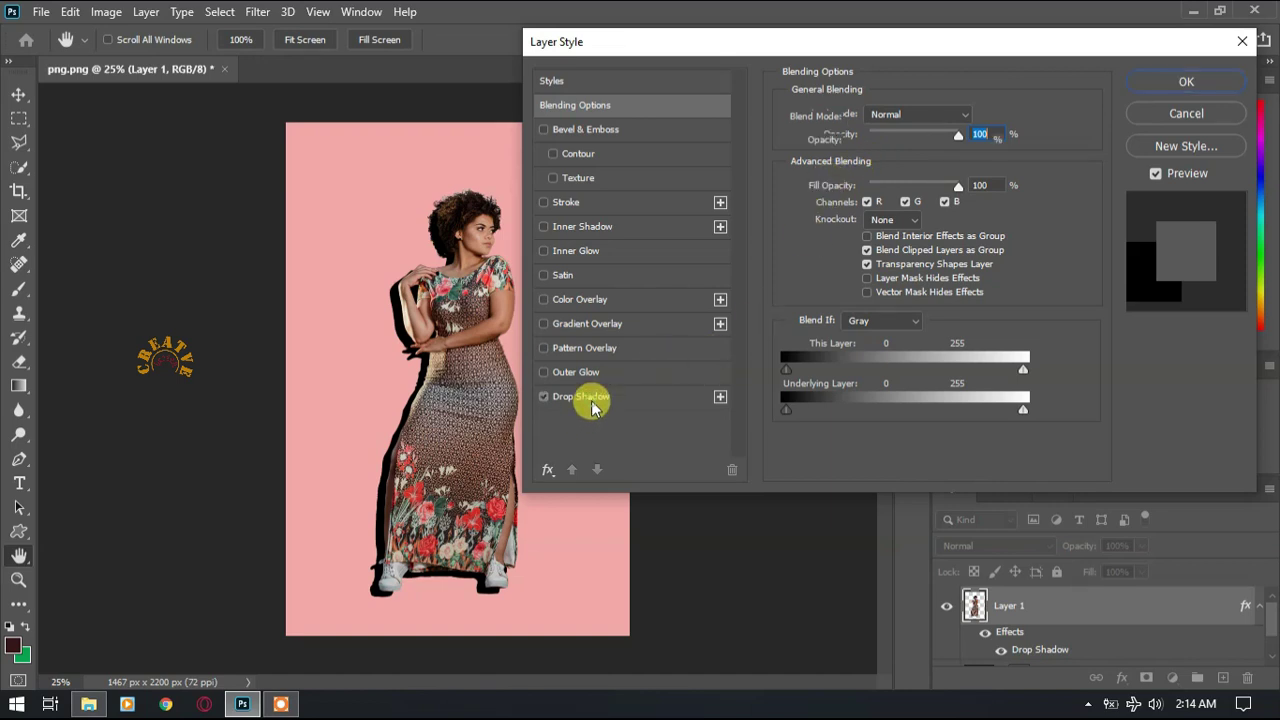
{"action": "left_click", "coordinate": [590, 398]}
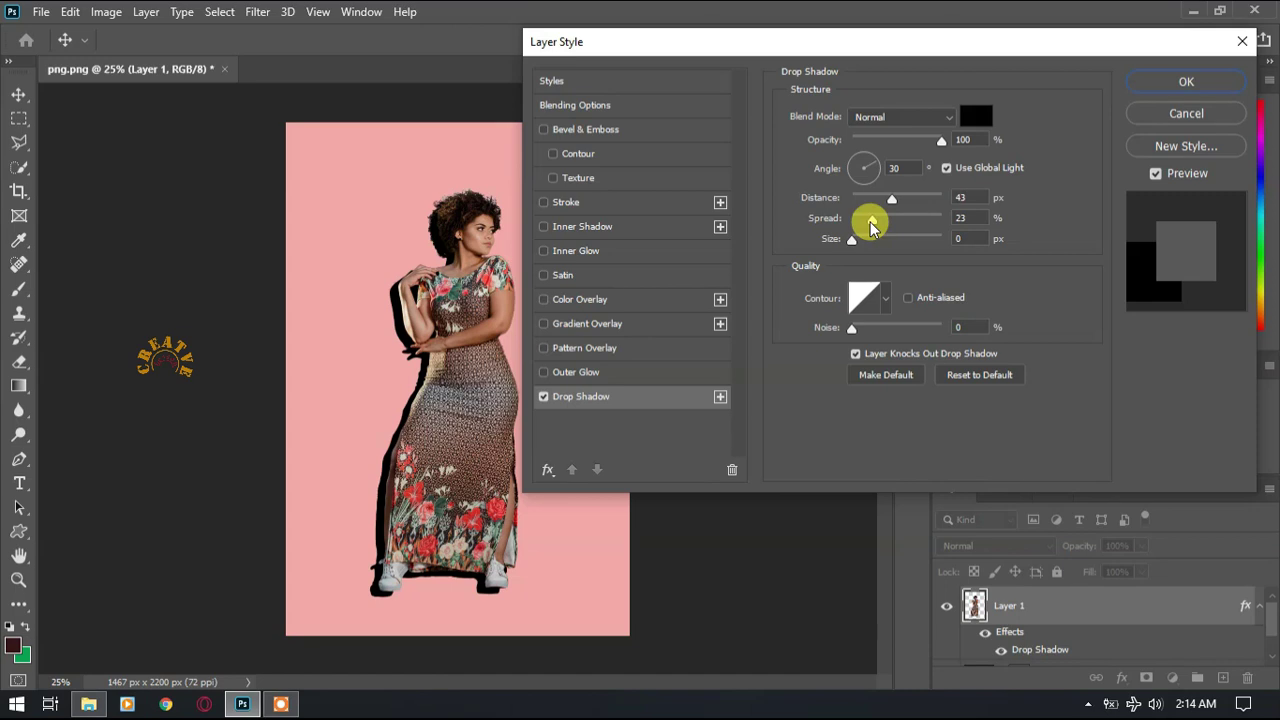
{"action": "left_click_drag", "start_coordinate": [871, 226], "coordinate": [907, 203]}
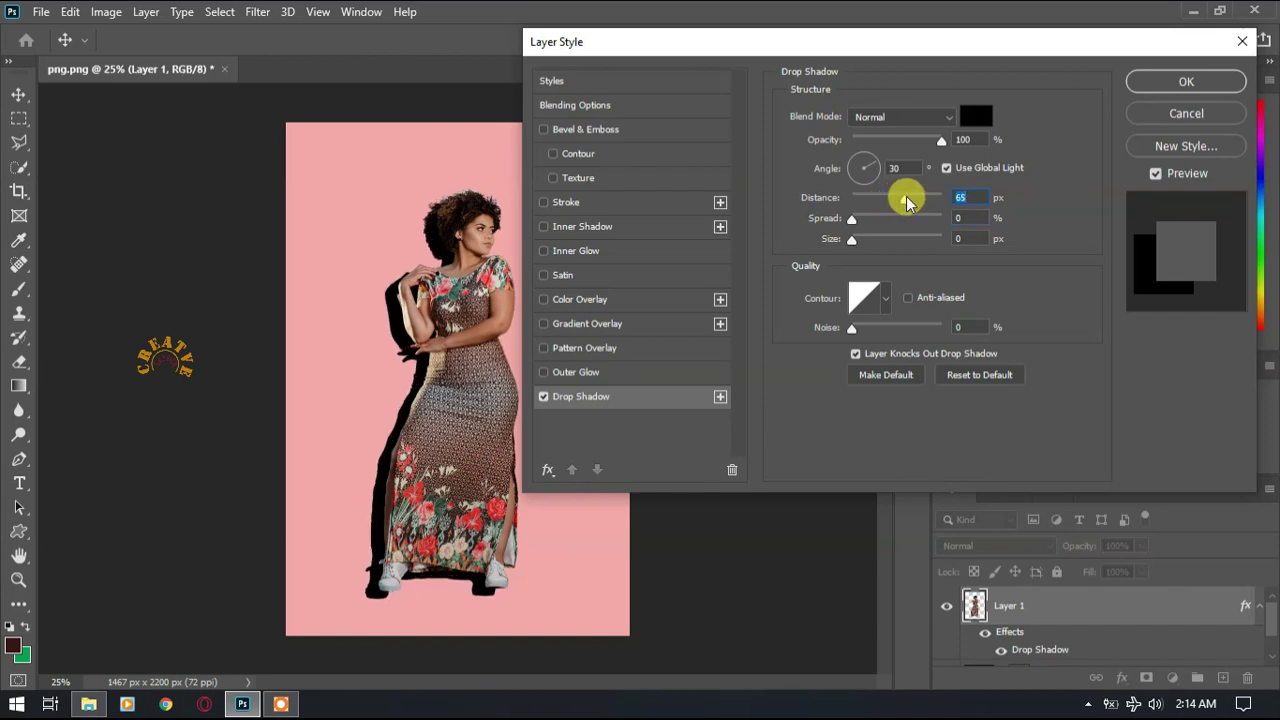
{"action": "left_click", "coordinate": [1180, 82]}
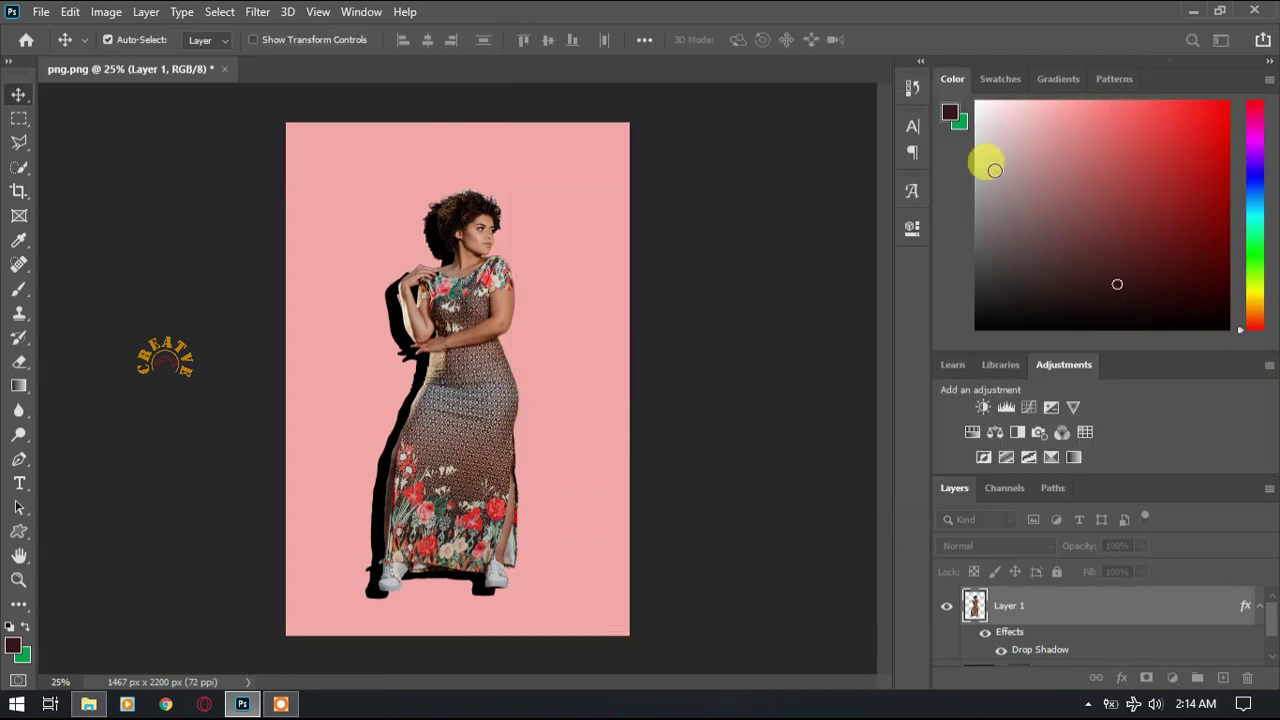
Reposition the woman together with her drop shadow near the middle of the pink background
{"action": "left_click_drag", "start_coordinate": [632, 379], "coordinate": [456, 382]}
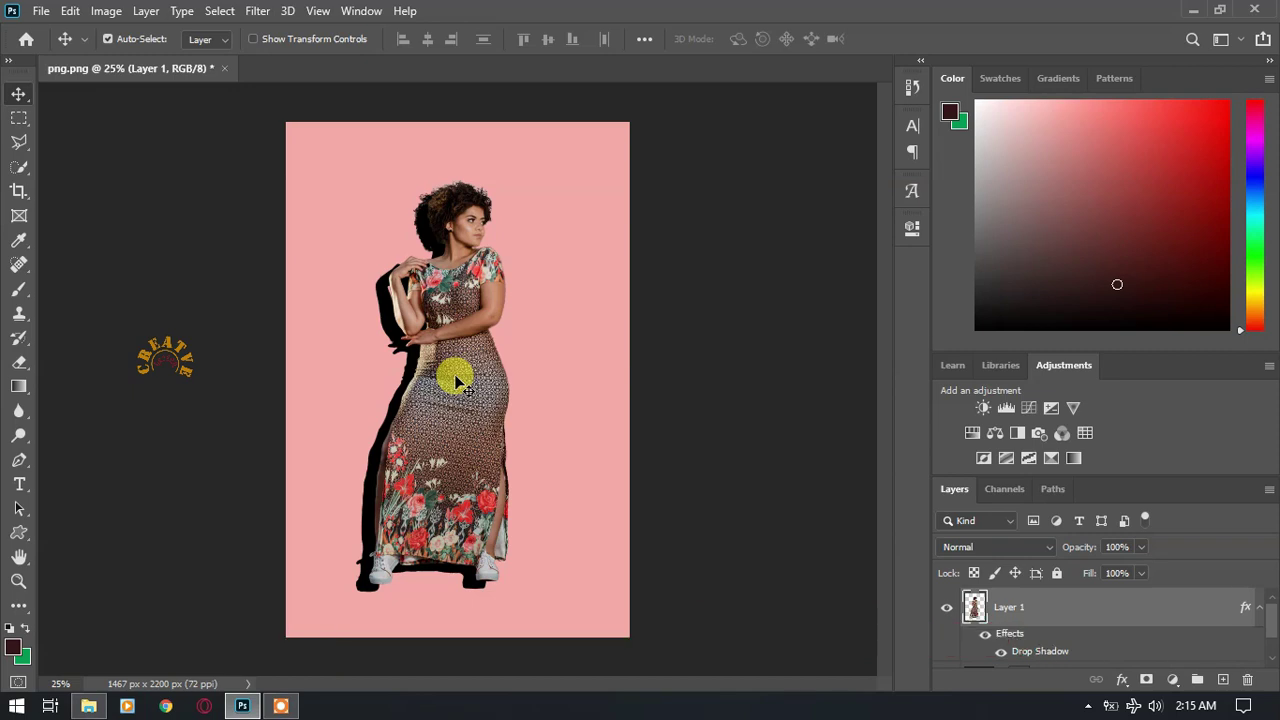
{"action": "mouse_move", "coordinate": [455, 382]}
{"action": "left_mouse_down"}
{"action": "mouse_move", "coordinate": [490, 365]}
{"action": "mouse_move", "coordinate": [466, 386]}
{"action": "left_mouse_up"}
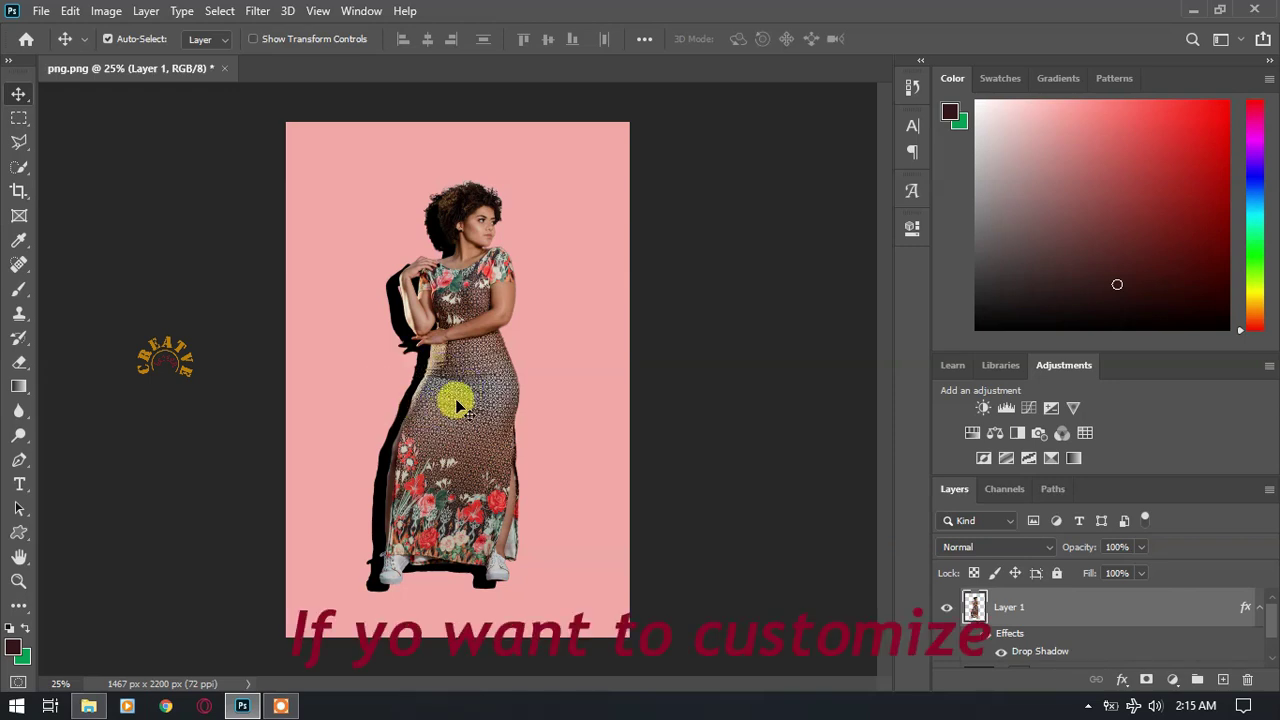
{"action": "mouse_move", "coordinate": [457, 404]}
{"action": "left_mouse_down"}
{"action": "mouse_move", "coordinate": [497, 395]}
{"action": "mouse_move", "coordinate": [475, 394]}
{"action": "left_mouse_up"}
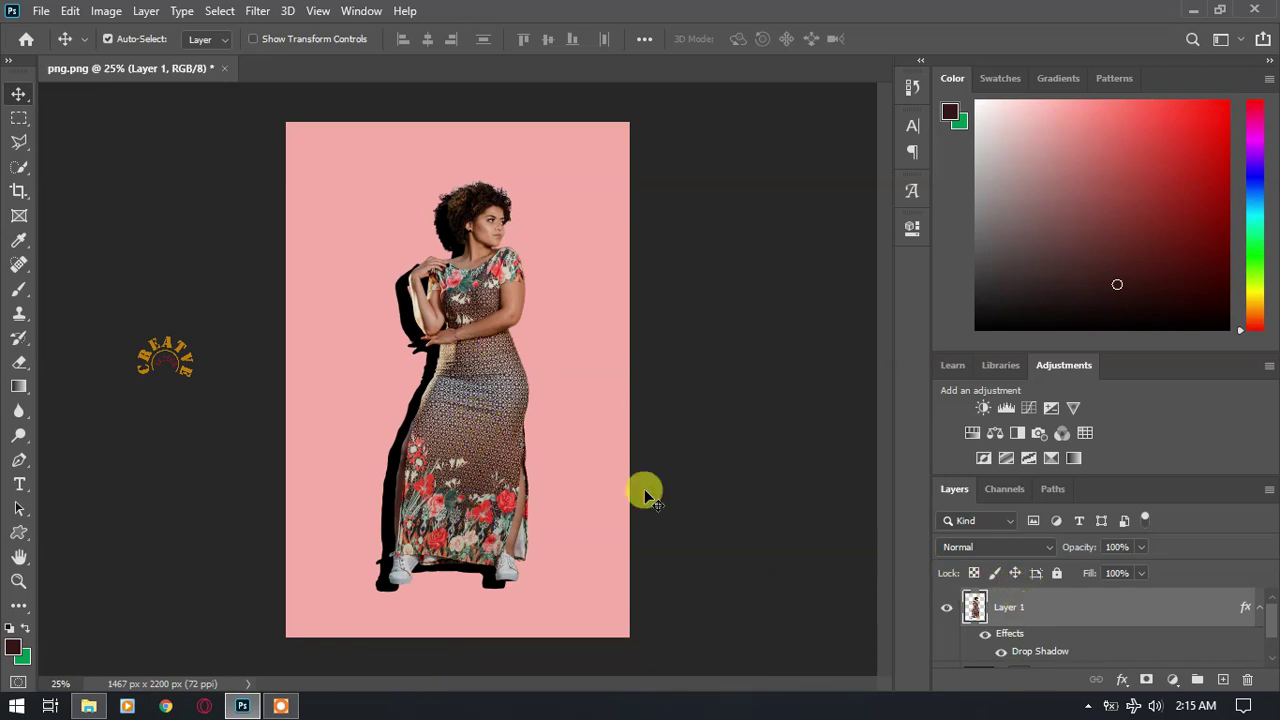
Convert Layer 1's drop shadow effect into a separate layer and accept the effects warning
{"action": "left_click", "coordinate": [145, 11]}
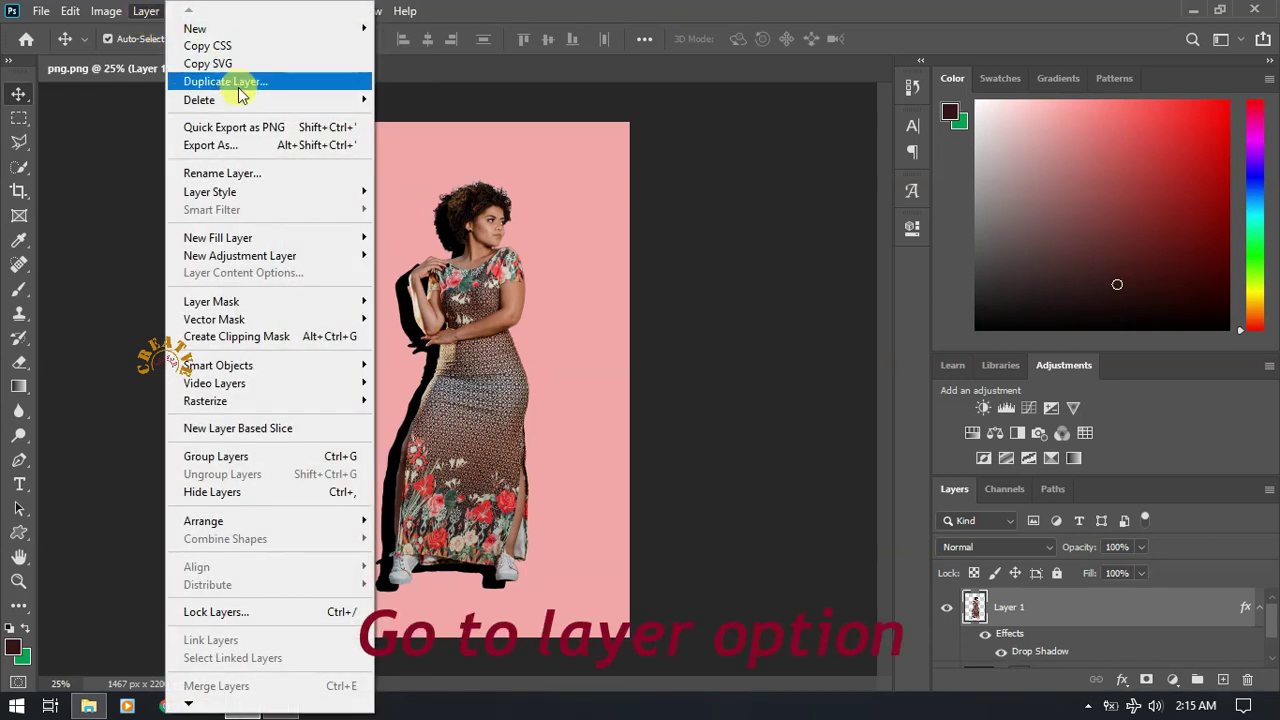
{"action": "mouse_move", "coordinate": [318, 190]}
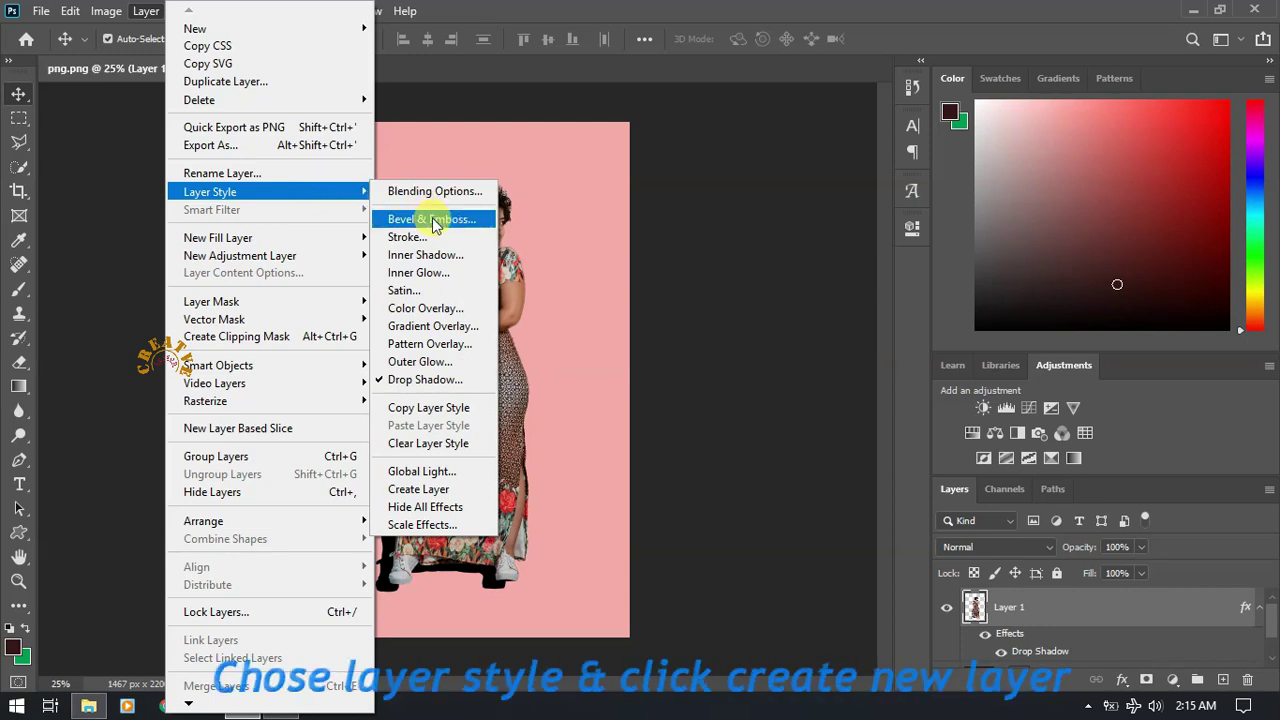
{"action": "left_click", "coordinate": [435, 490]}
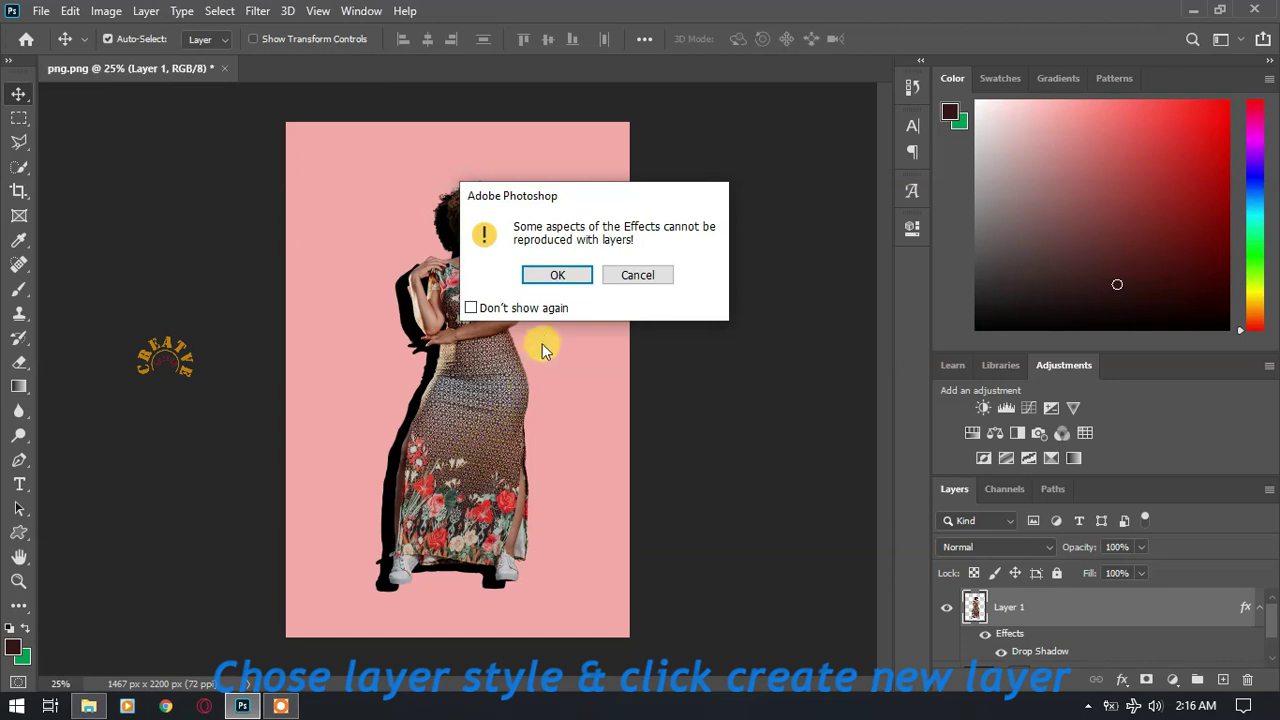
{"action": "left_click", "coordinate": [557, 277]}
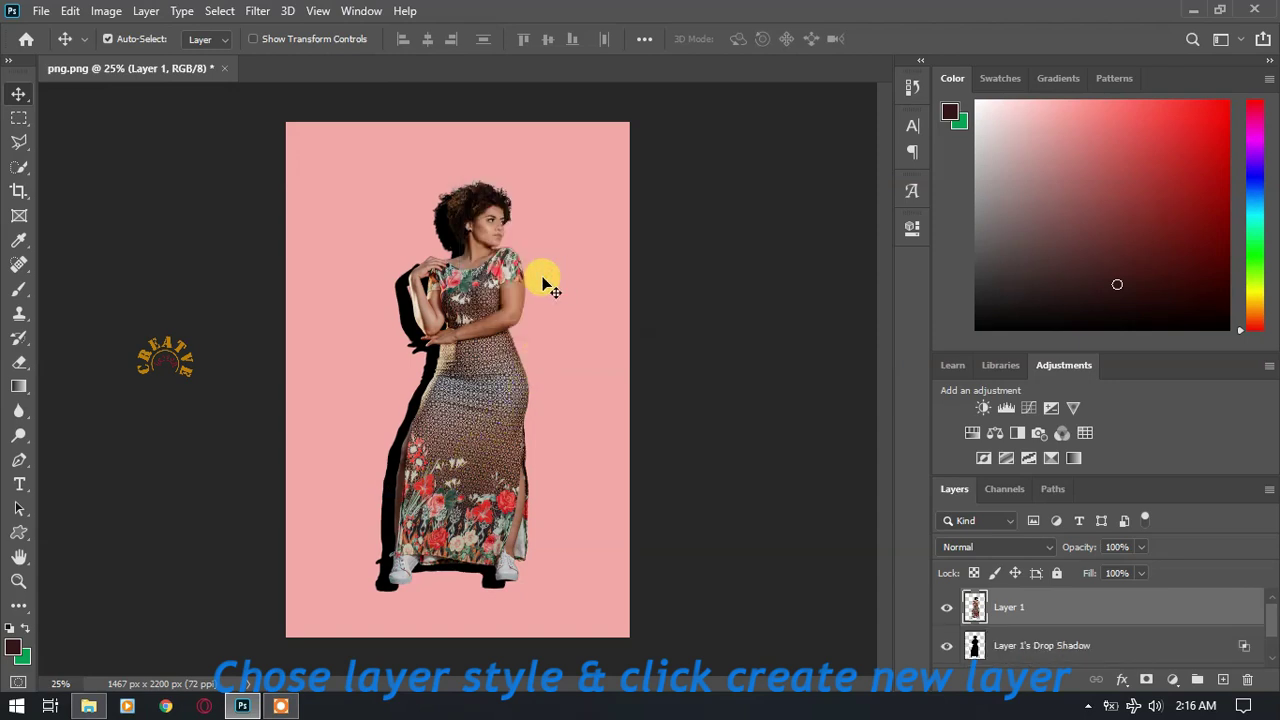
Move the woman slightly to the right and her separated shadow to the left so they stand apart
{"action": "left_click_drag", "start_coordinate": [506, 391], "coordinate": [480, 398]}
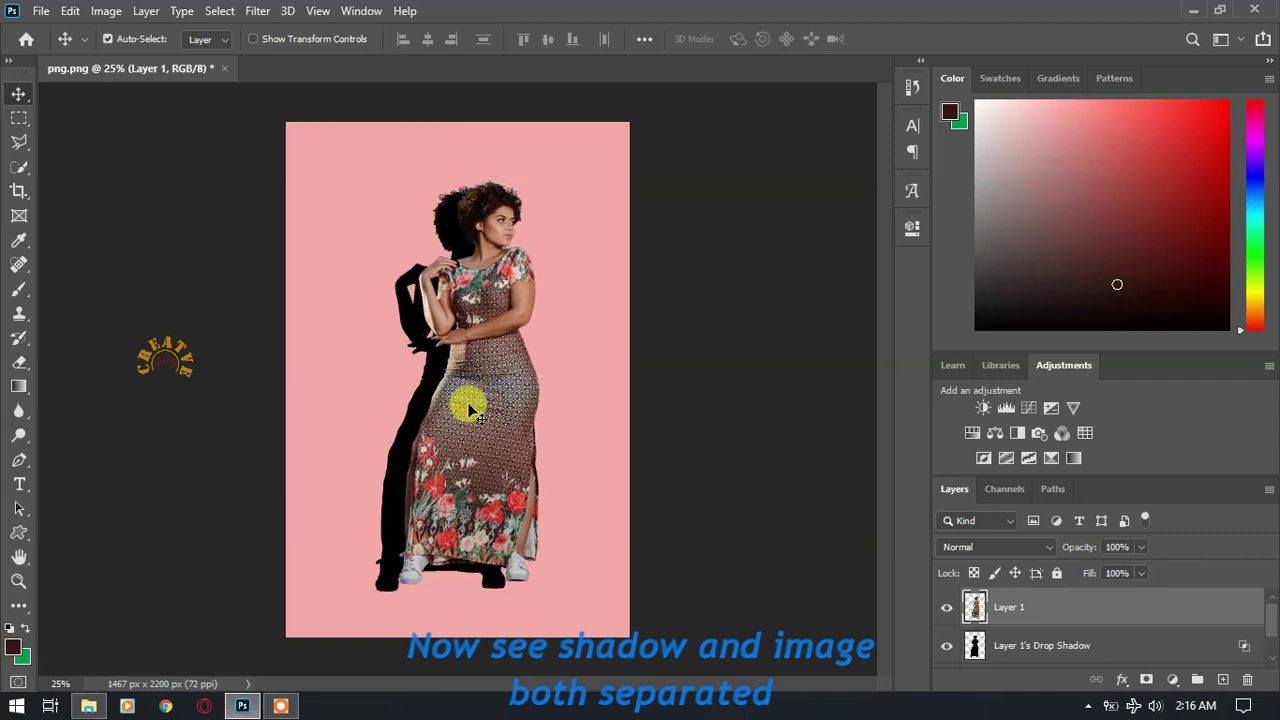
{"action": "left_click", "coordinate": [428, 376]}
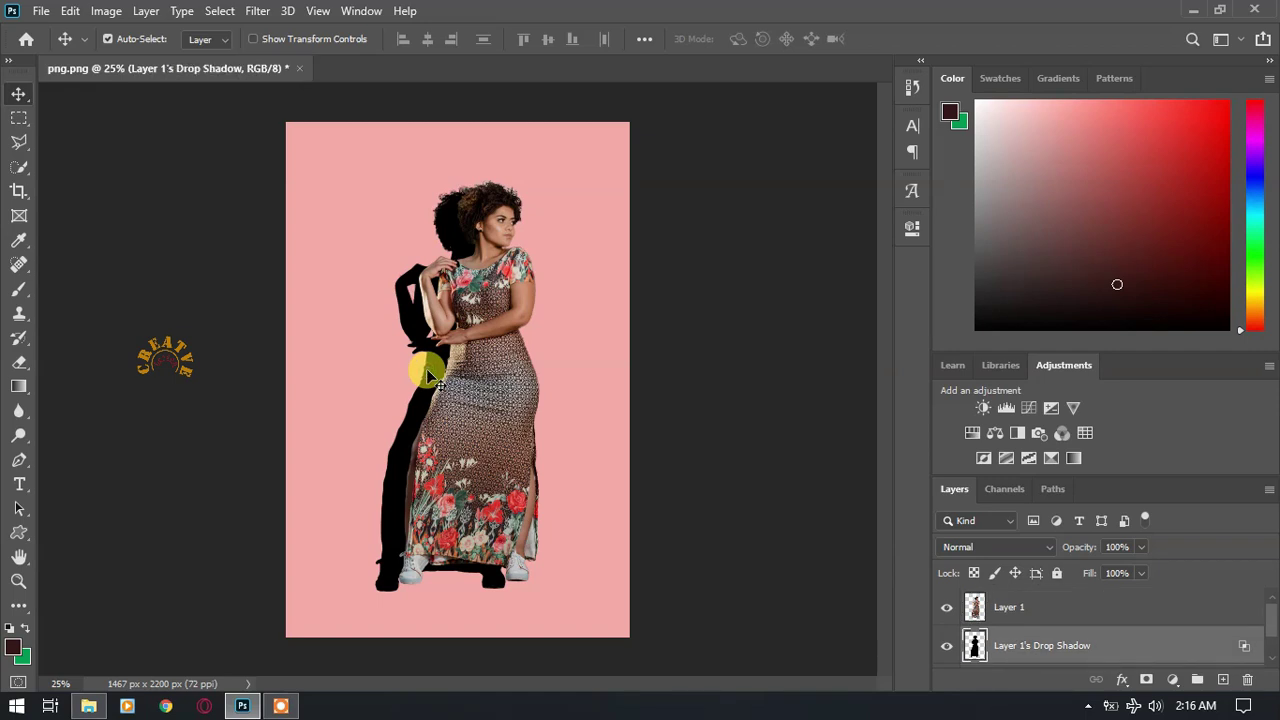
{"action": "mouse_move", "coordinate": [428, 376]}
{"action": "left_mouse_down"}
{"action": "mouse_move", "coordinate": [382, 366]}
{"action": "mouse_move", "coordinate": [409, 376]}
{"action": "left_mouse_up"}
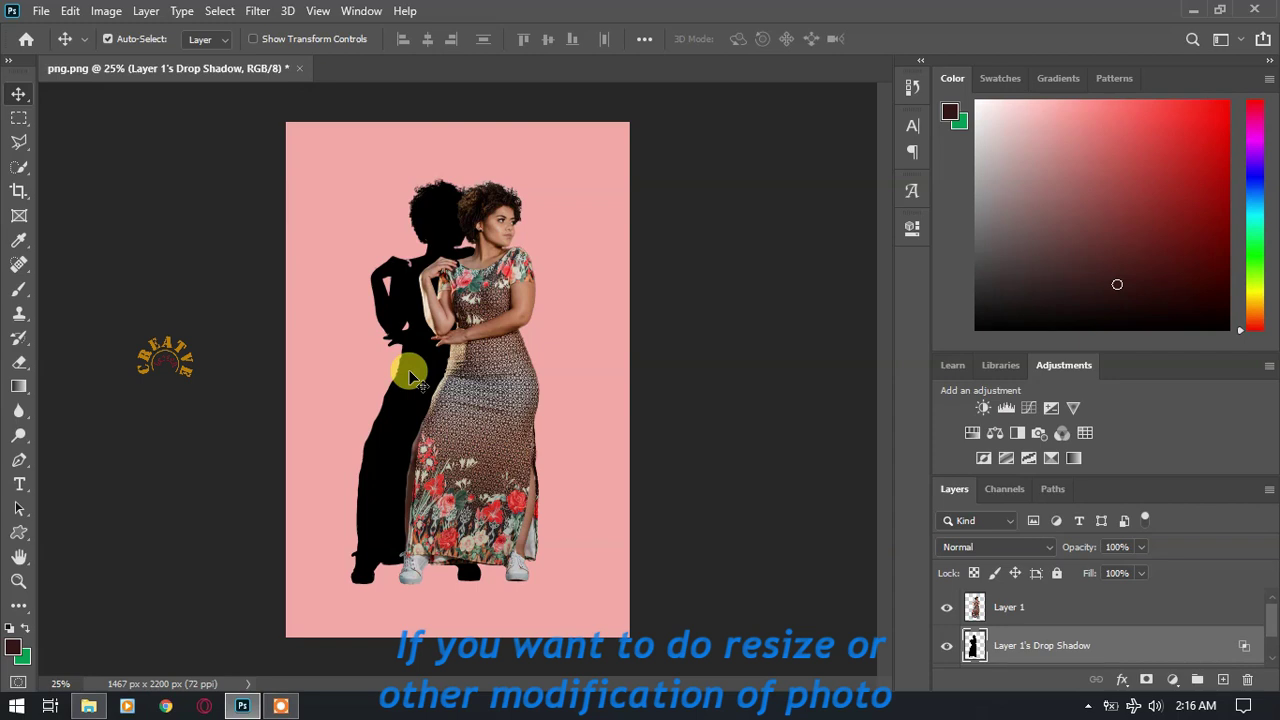
Scale the separated drop shadow layer to about 91%, rotate it about -10.6°, and nudge it slightly behind the woman
{"action": "left_click", "coordinate": [406, 374]}
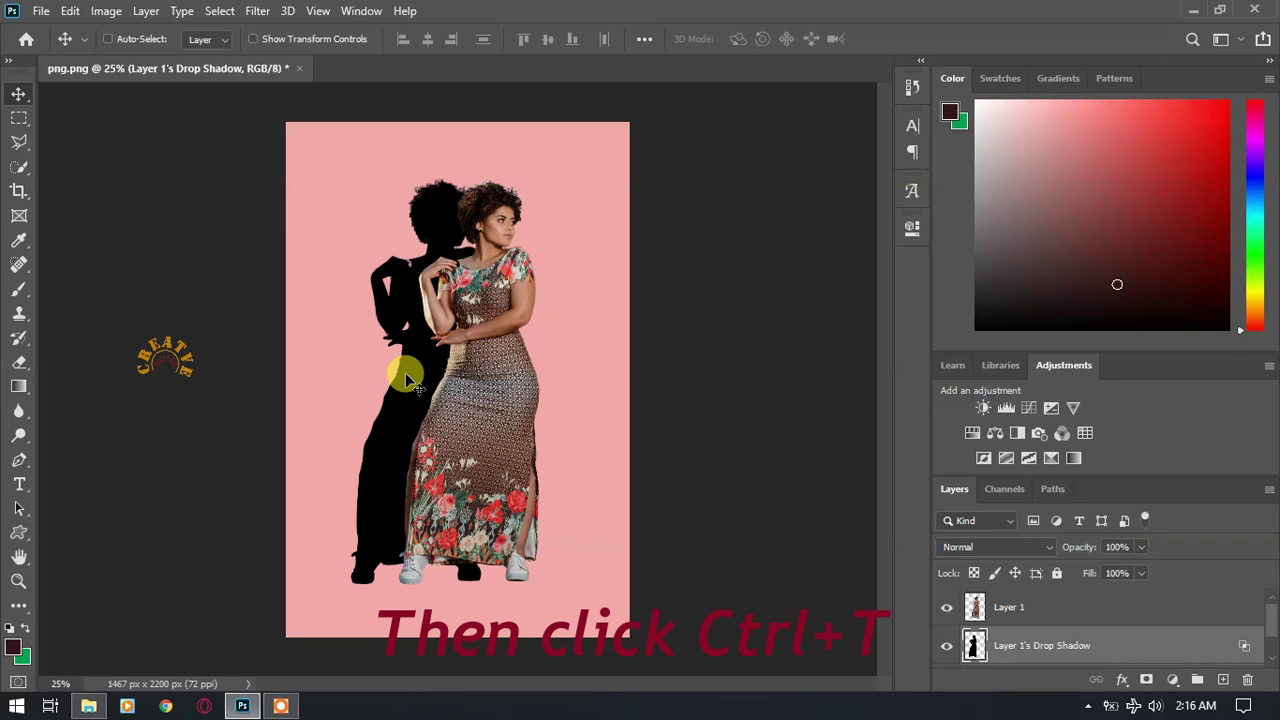
{"action": "key", "text": "ctrl+t"}
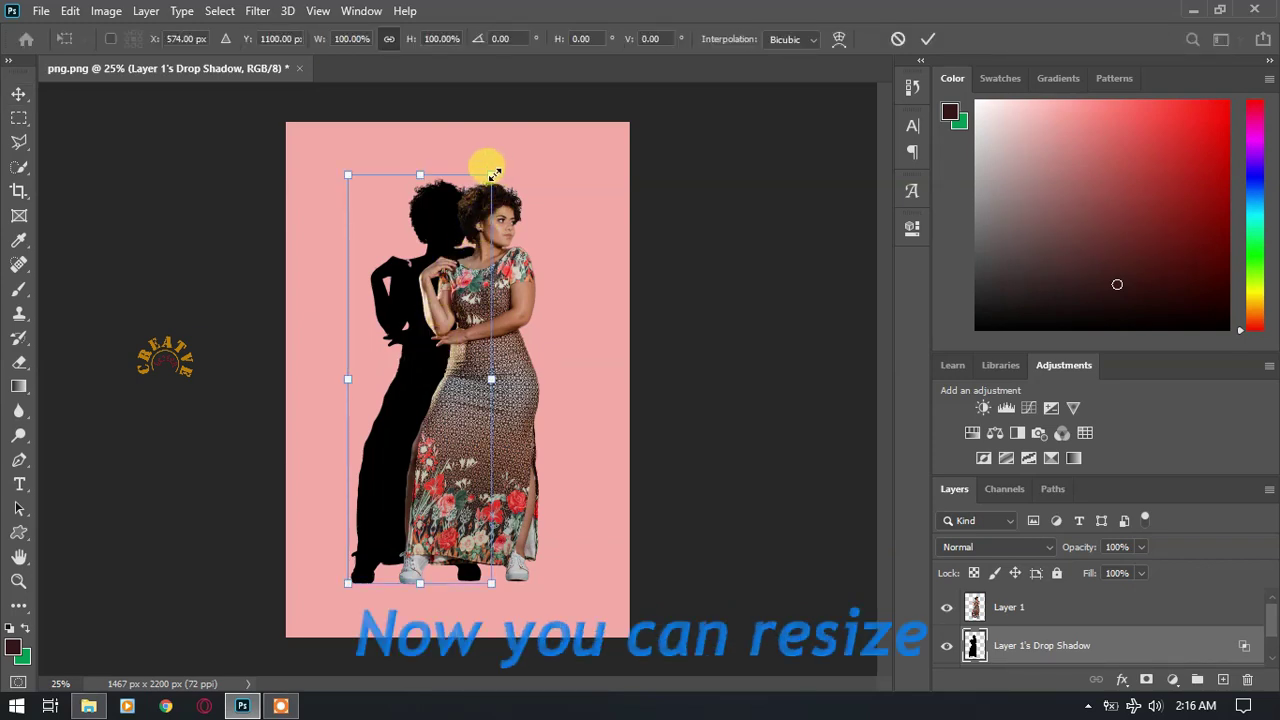
{"action": "left_click_drag", "start_coordinate": [493, 175], "coordinate": [466, 204]}
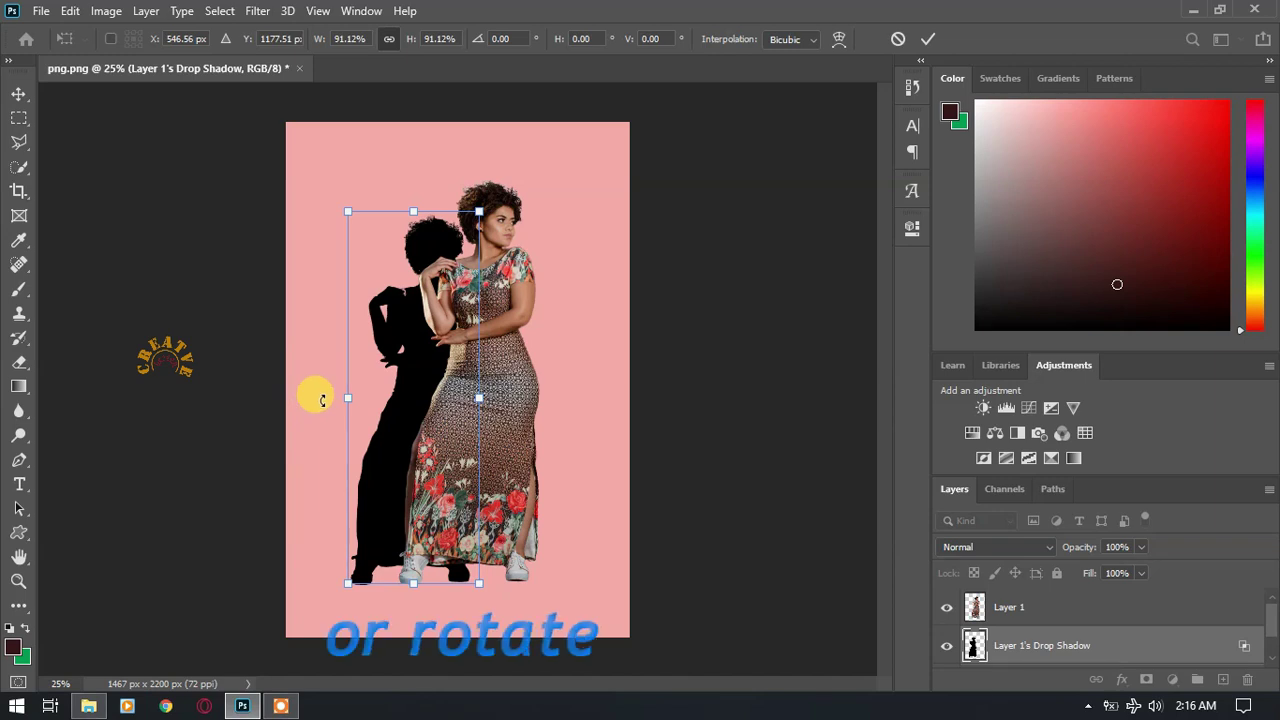
{"action": "mouse_move", "coordinate": [322, 400]}
{"action": "left_mouse_down"}
{"action": "mouse_move", "coordinate": [333, 419]}
{"action": "mouse_move", "coordinate": [330, 409]}
{"action": "left_mouse_up"}
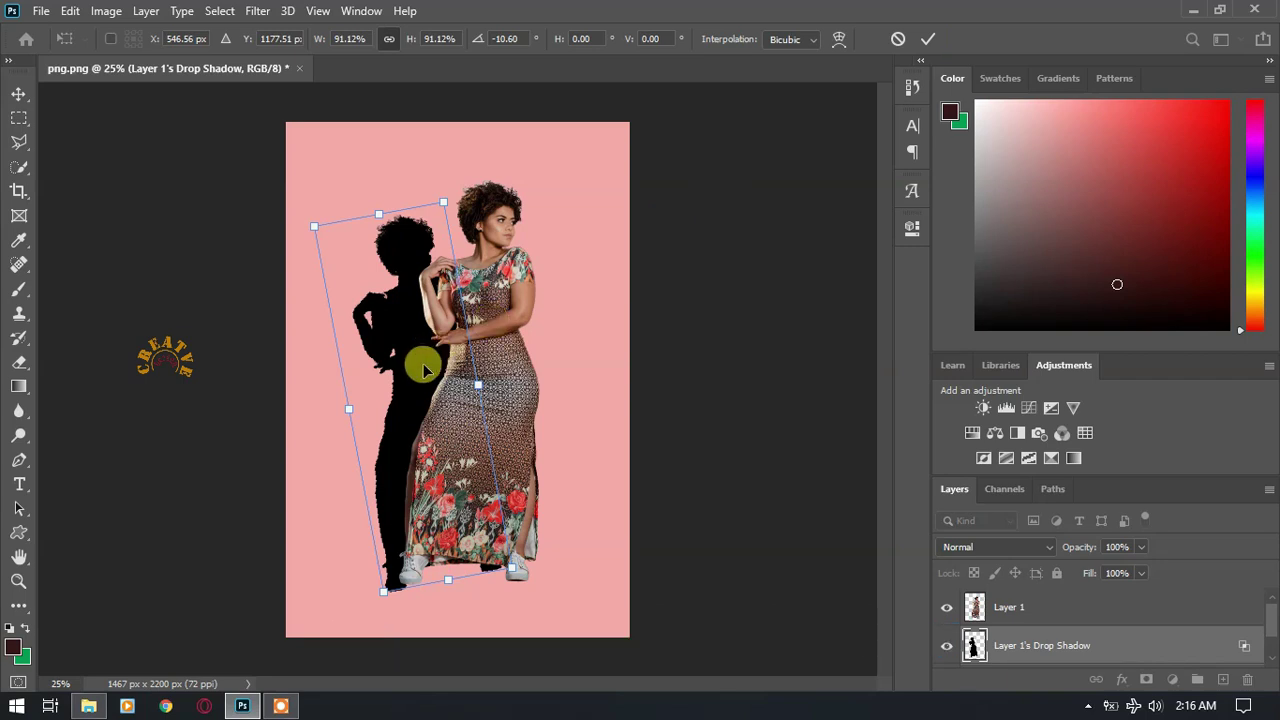
{"action": "left_click", "coordinate": [930, 39]}
{"action": "left_click_drag", "start_coordinate": [422, 375], "coordinate": [419, 361]}
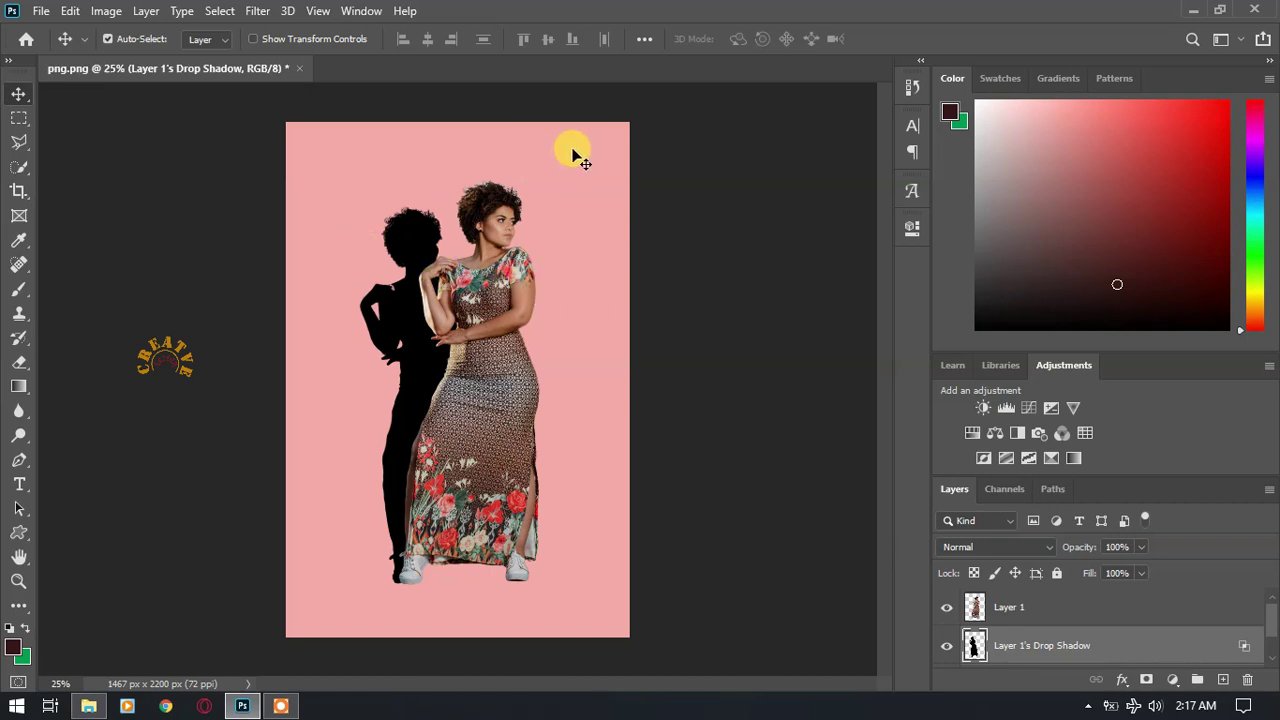
Export the composition as a full-size JPG at 100% quality to the Desktop under the file name shadow
{"action": "left_click", "coordinate": [421, 155]}
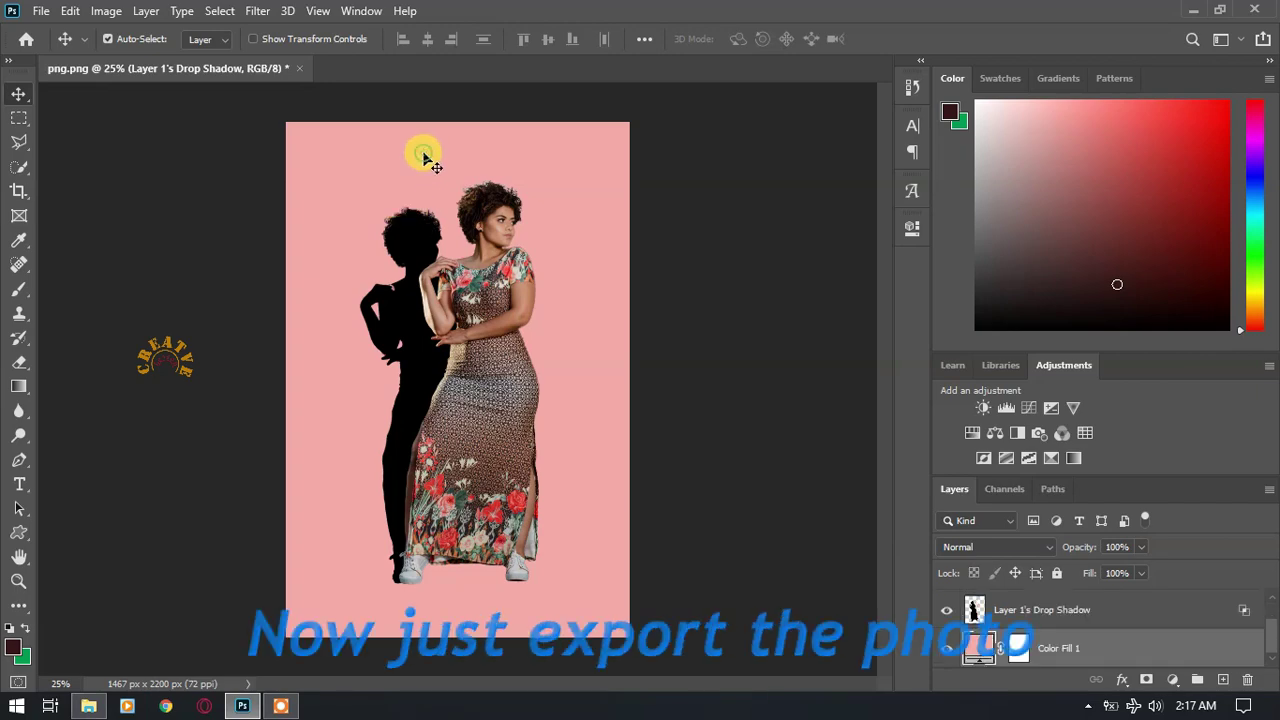
{"action": "left_click", "coordinate": [41, 10]}
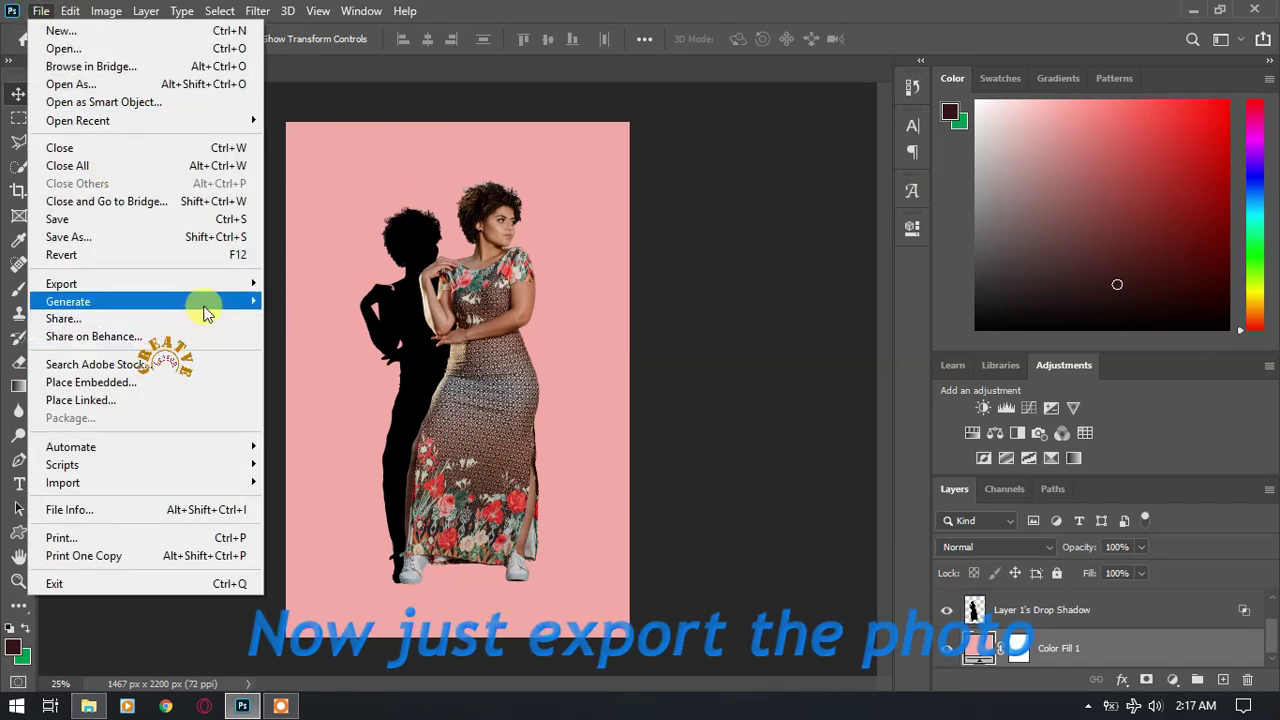
{"action": "mouse_move", "coordinate": [222, 285]}
{"action": "left_click", "coordinate": [340, 300]}
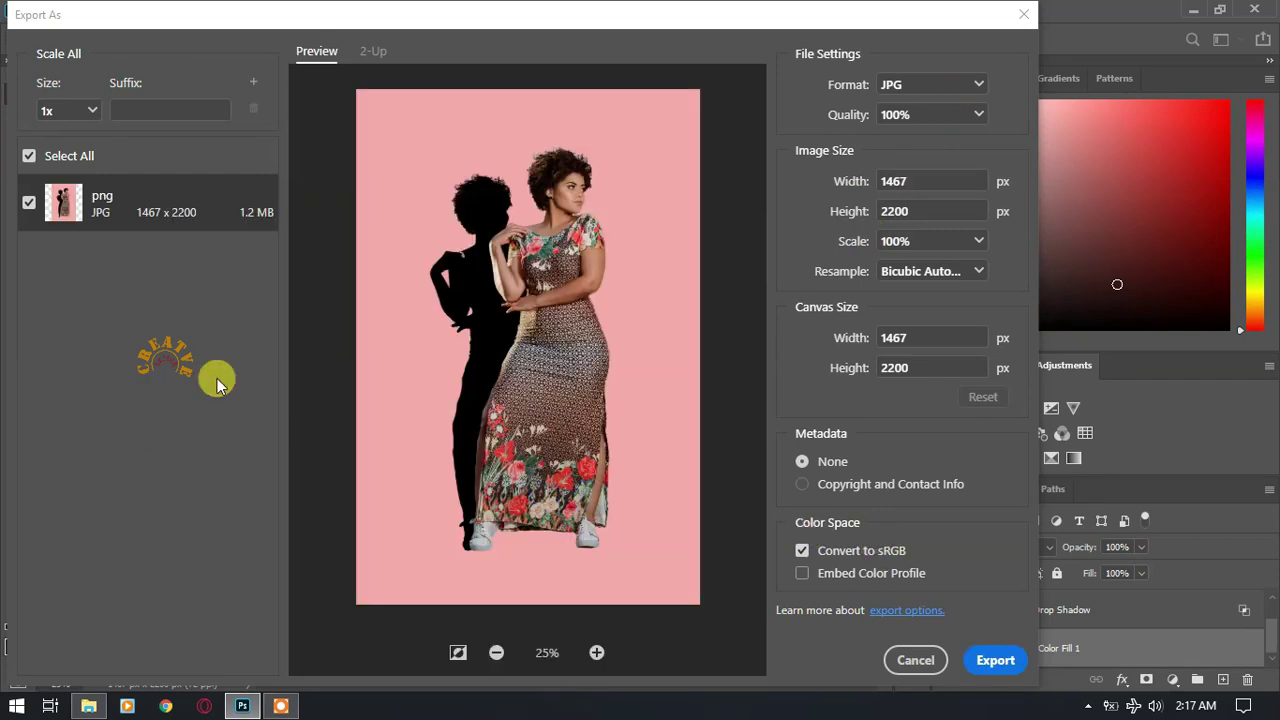
{"action": "left_click", "coordinate": [995, 660]}
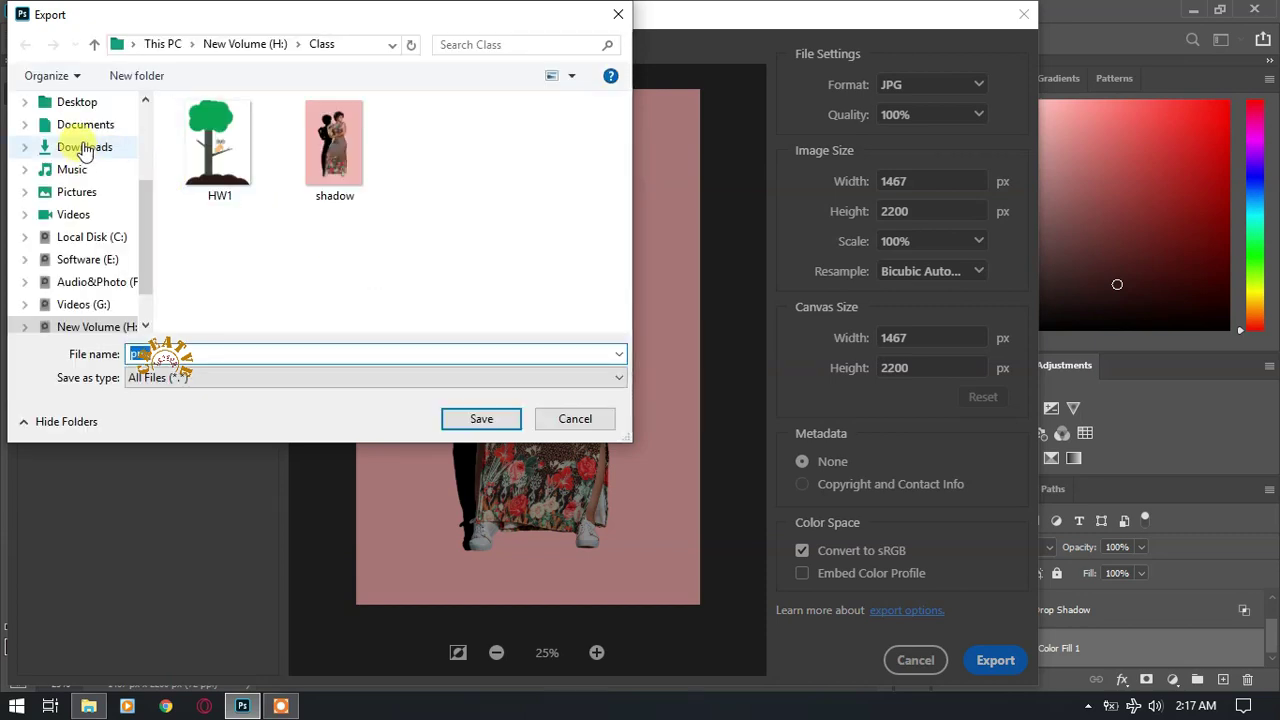
{"action": "left_click", "coordinate": [85, 110]}
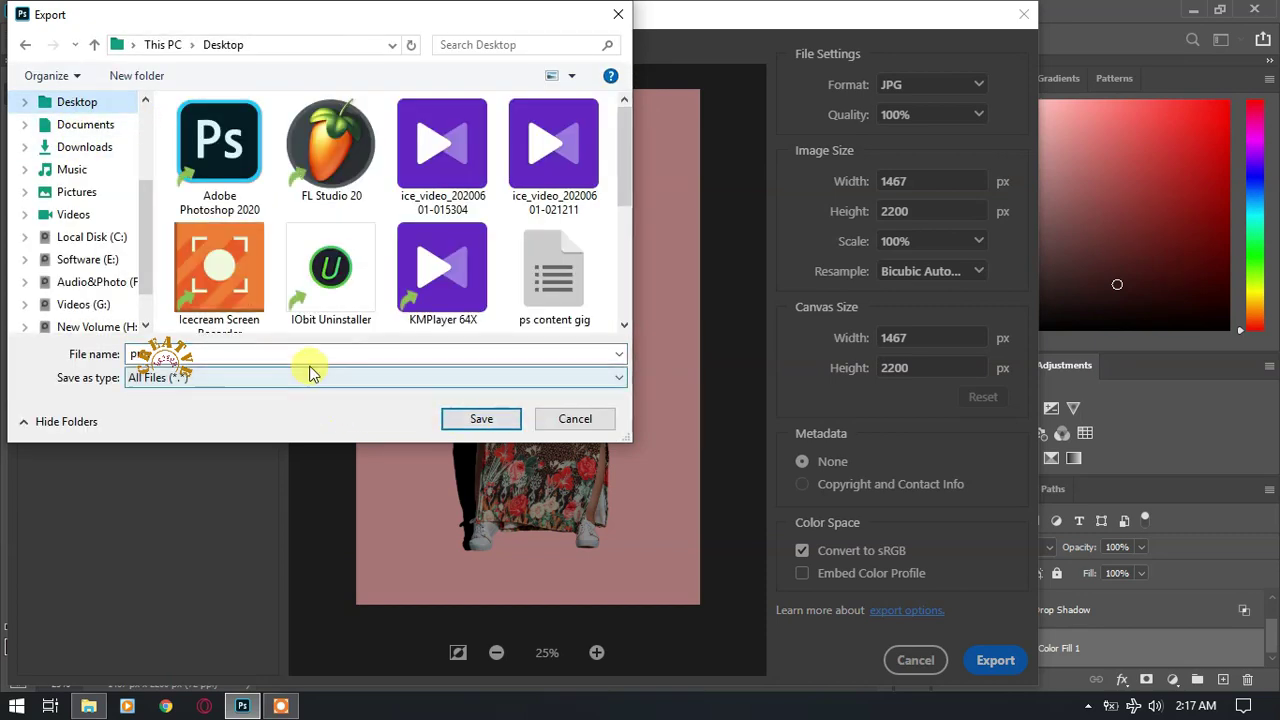
{"action": "double_click", "coordinate": [252, 355]}
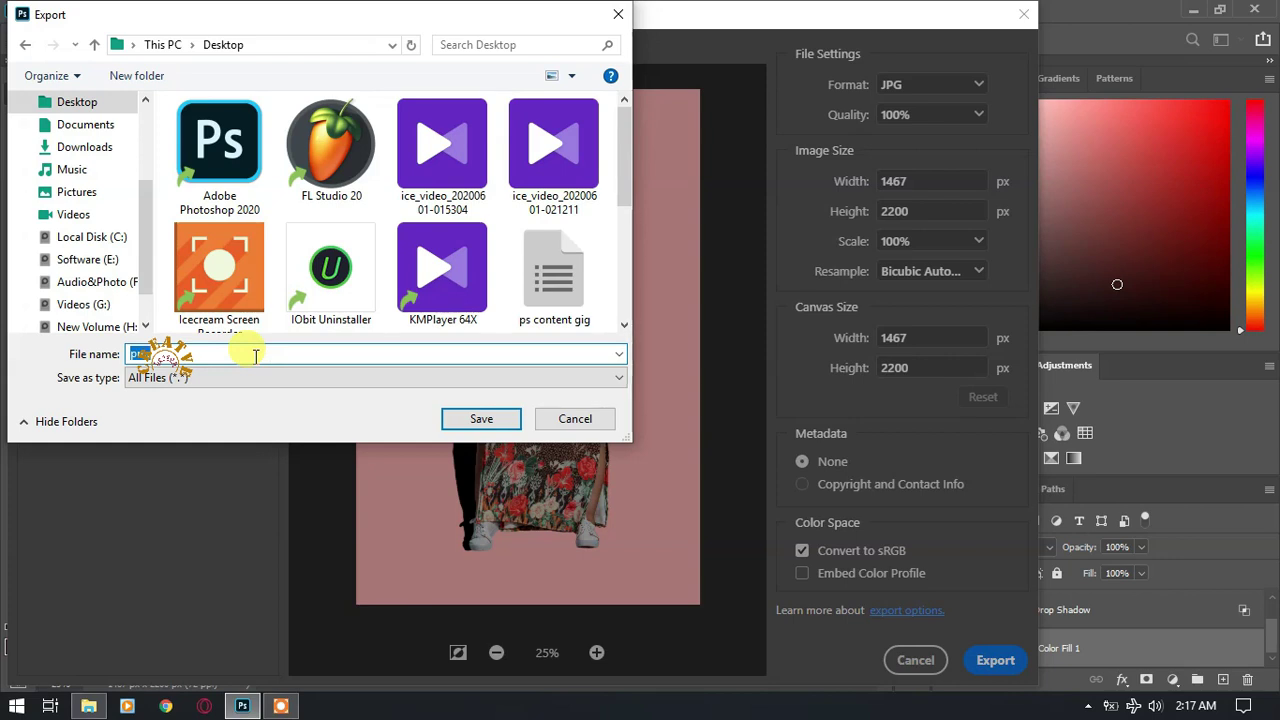
{"action": "type", "text": "shadow"}
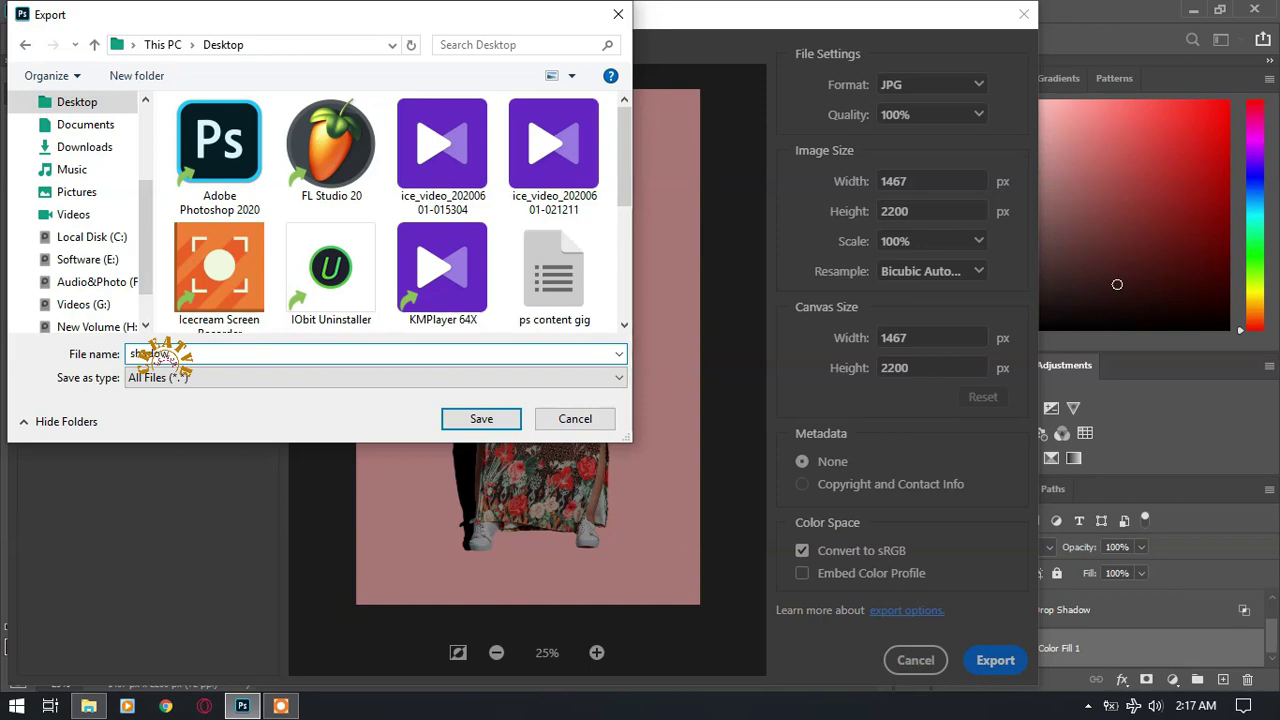
{"action": "key", "text": "Return"}
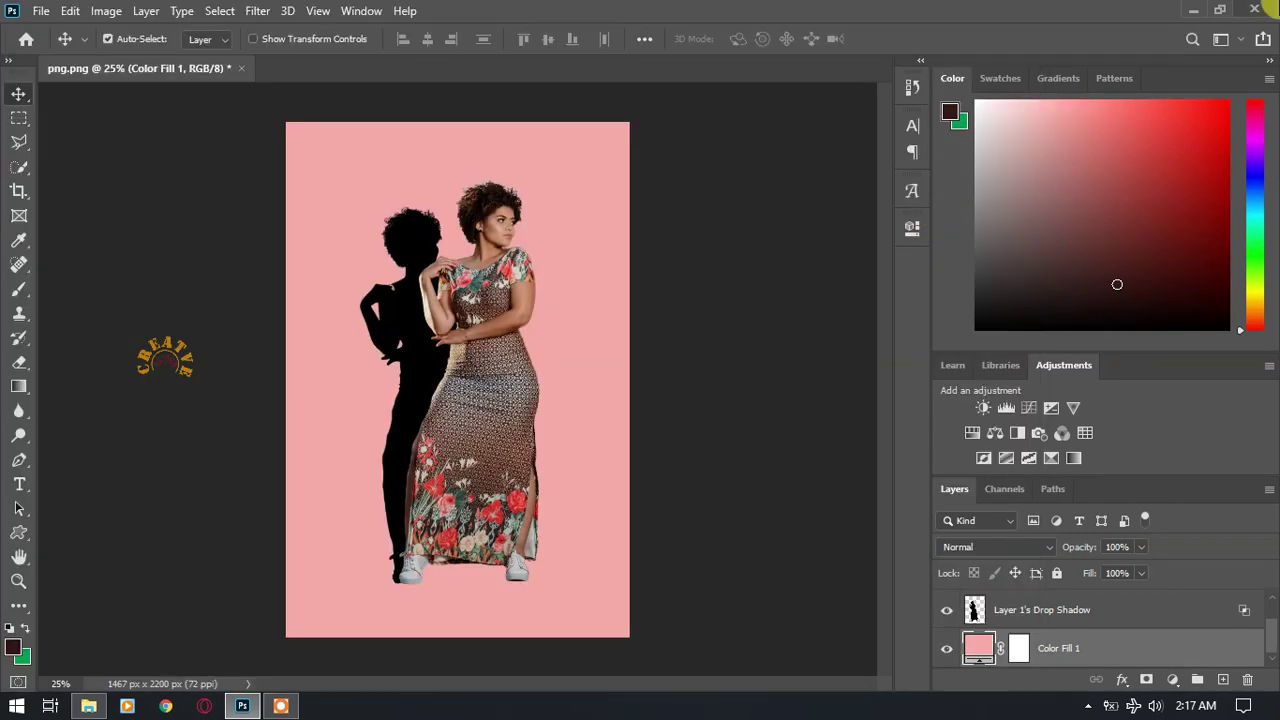
Clear the open windows to reach the Windows desktop and refresh its icons
{"action": "left_click", "coordinate": [1188, 10]}
{"action": "left_click", "coordinate": [1255, 10]}
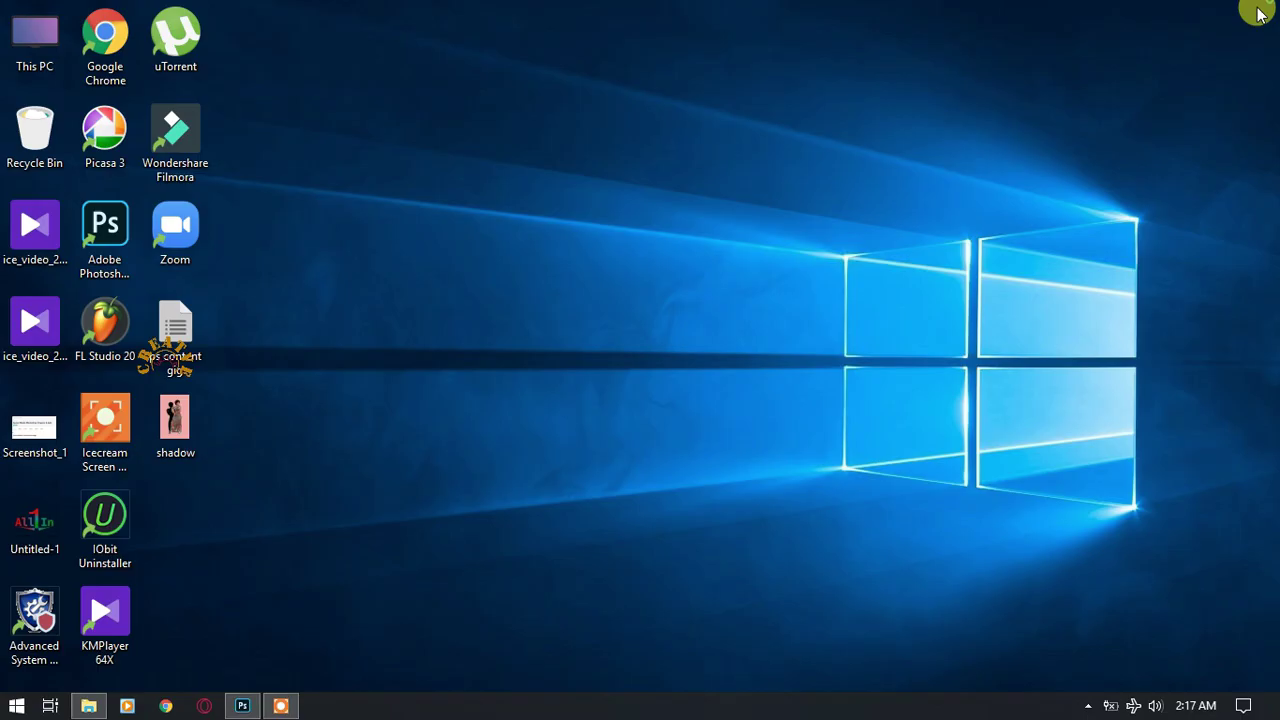
{"action": "right_click", "coordinate": [420, 193]}
{"action": "left_click", "coordinate": [449, 246]}
{"action": "right_click", "coordinate": [448, 240]}
{"action": "left_click", "coordinate": [493, 300]}
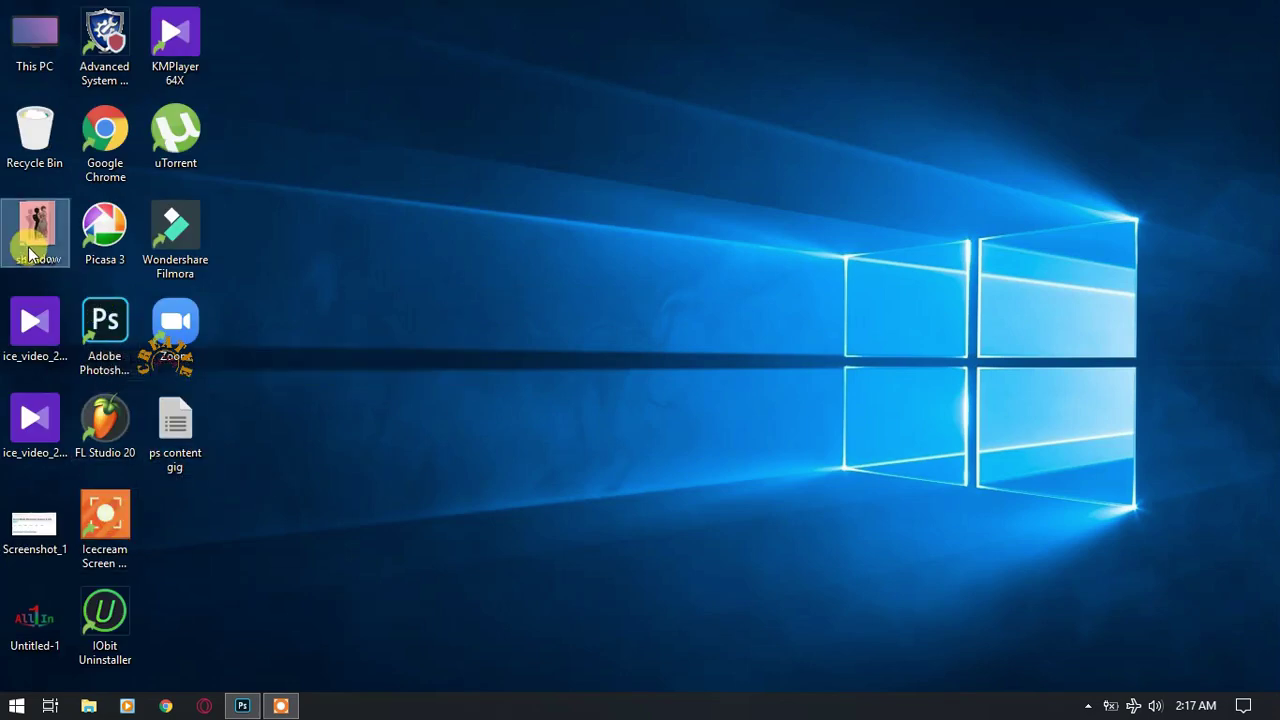
Open the exported shadow image in Picasa Photo Viewer, examine the woman and her shadow up close, and close the viewer
{"action": "double_click", "coordinate": [30, 255]}
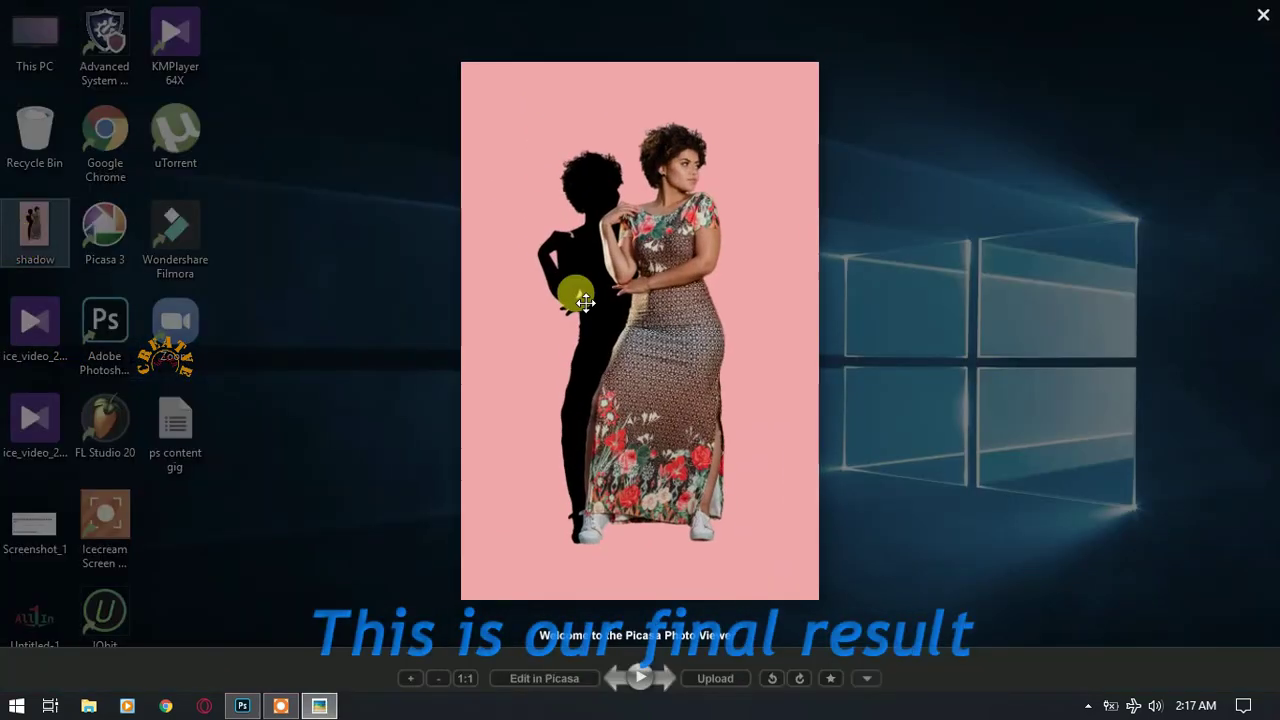
{"action": "scroll", "coordinate": [585, 300], "scroll_direction": "up", "scroll_amount": 5}
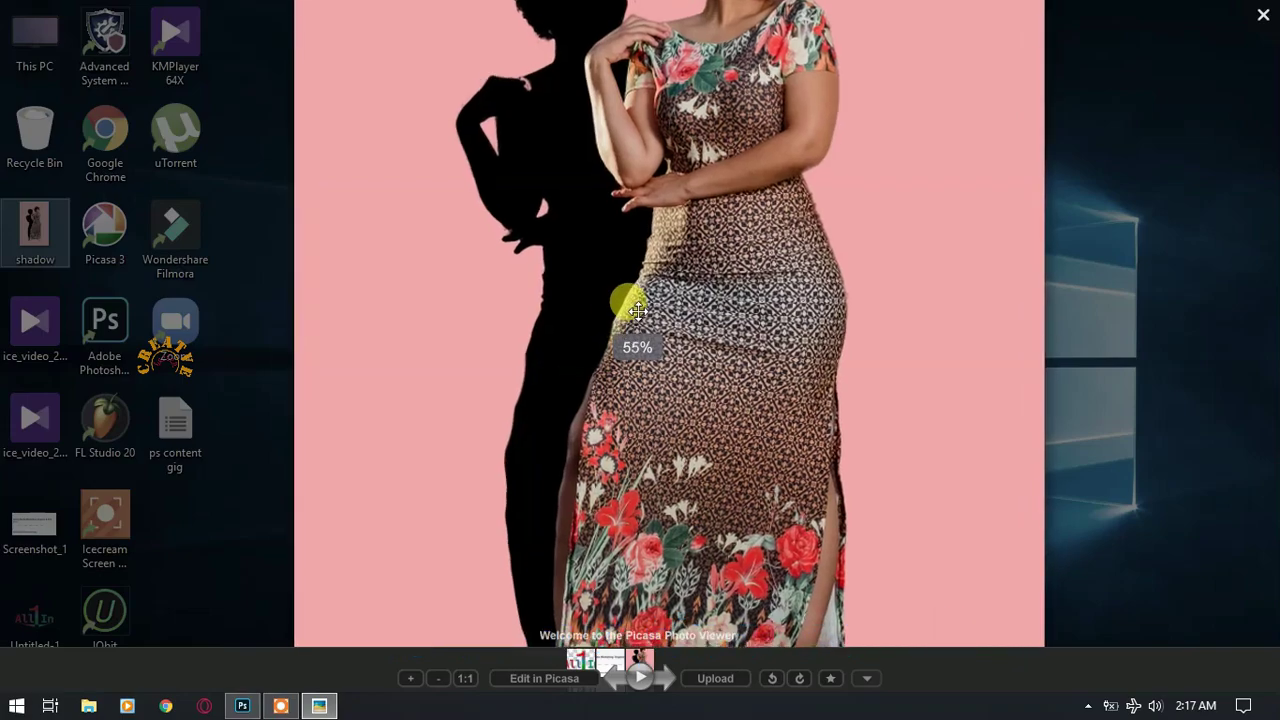
{"action": "scroll", "coordinate": [638, 311], "scroll_direction": "up", "scroll_amount": 3}
{"action": "left_click_drag", "start_coordinate": [676, 336], "coordinate": [570, 640]}
{"action": "left_click_drag", "start_coordinate": [625, 295], "coordinate": [632, 364]}
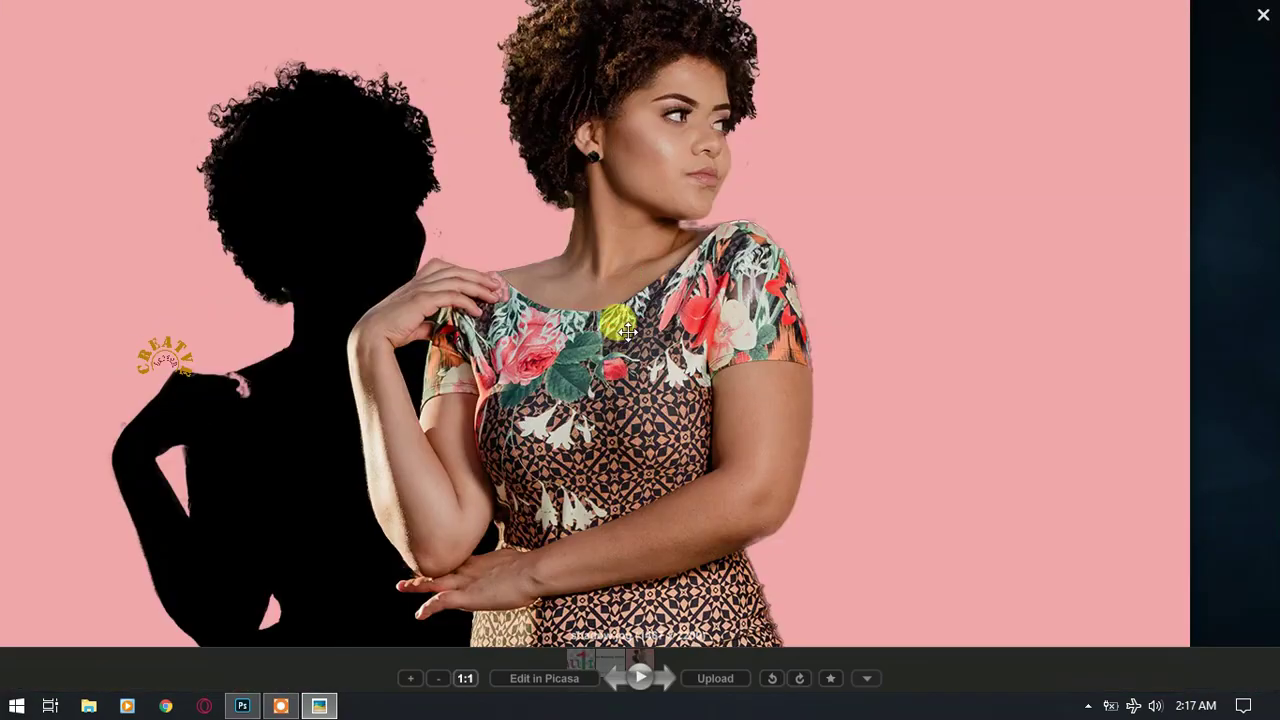
{"action": "scroll", "coordinate": [627, 331], "scroll_direction": "down", "scroll_amount": 5}
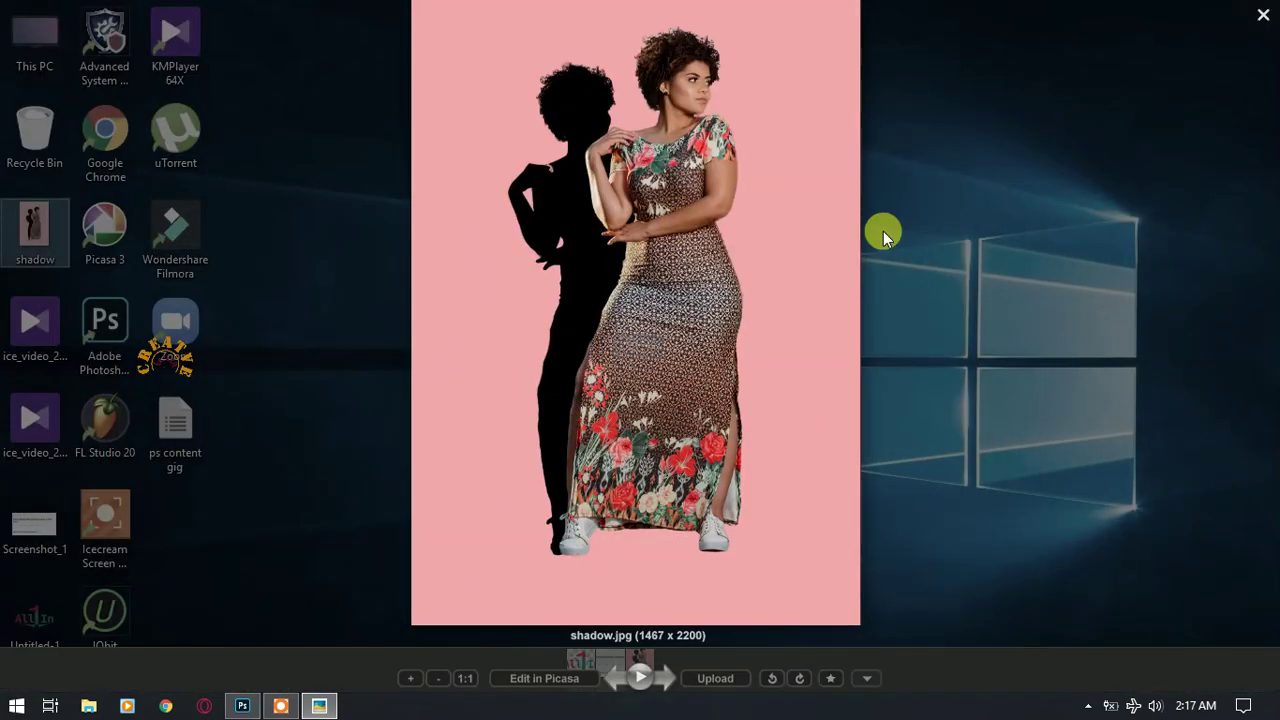
{"action": "right_click", "coordinate": [910, 196]}
{"action": "right_click", "coordinate": [1030, 190]}
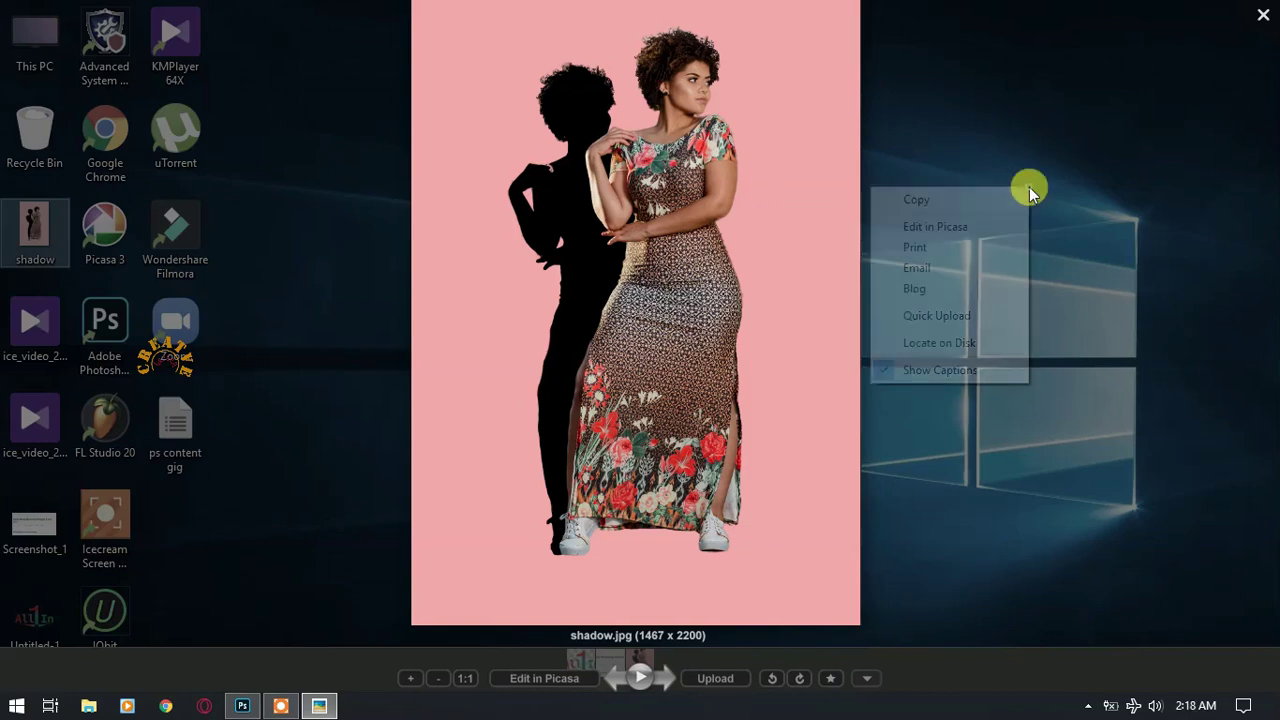
{"action": "left_click", "coordinate": [1136, 137]}
{"action": "left_click", "coordinate": [1263, 15]}
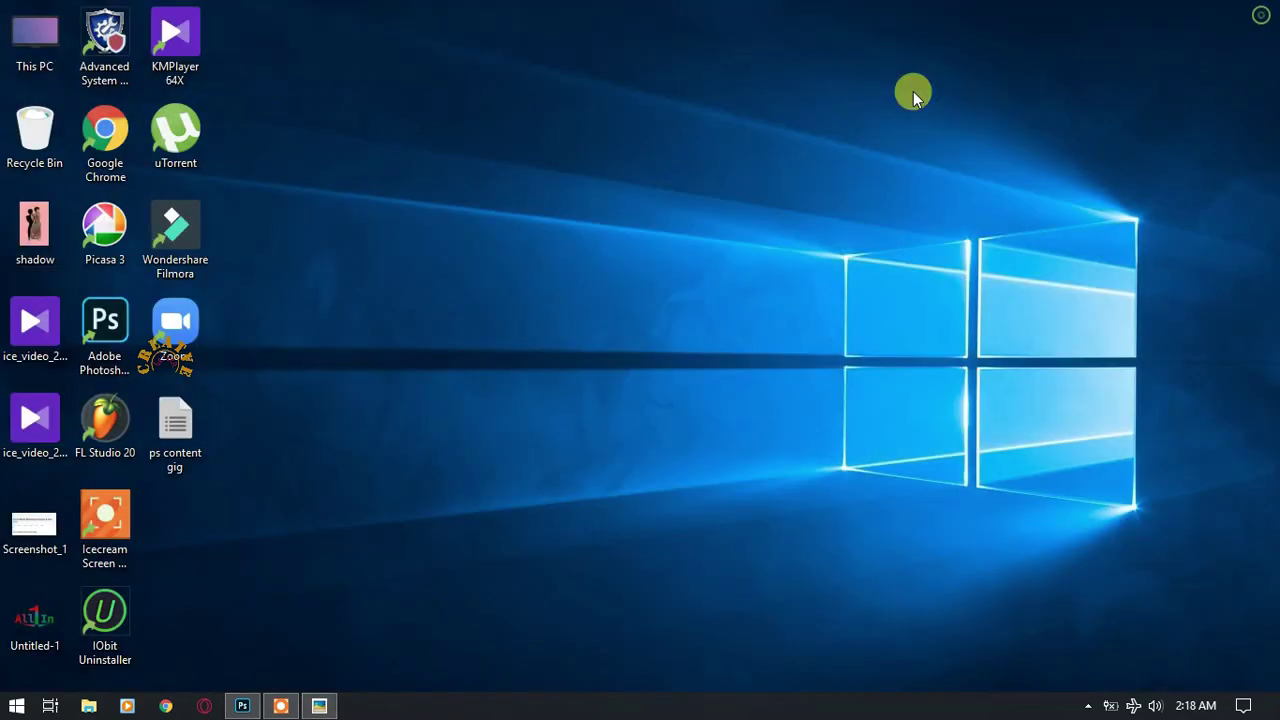
Refresh the Windows desktop once more with the photo viewer closed
{"action": "right_click", "coordinate": [432, 179]}
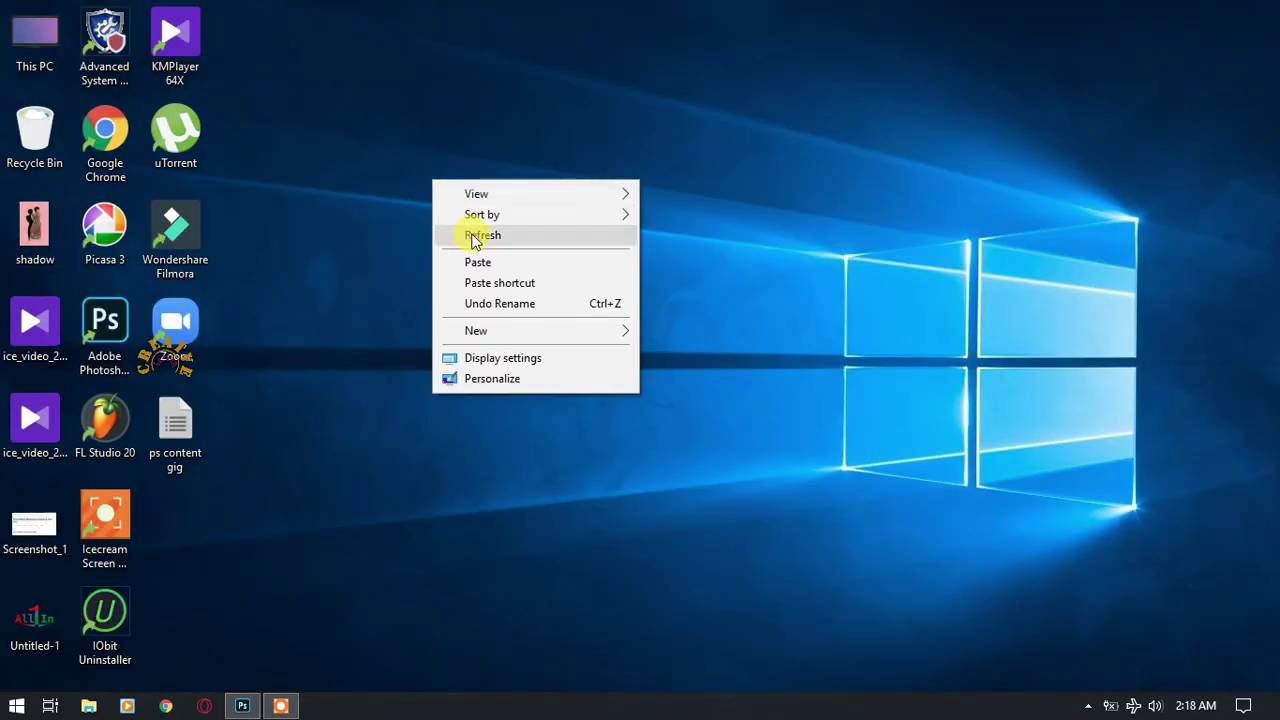